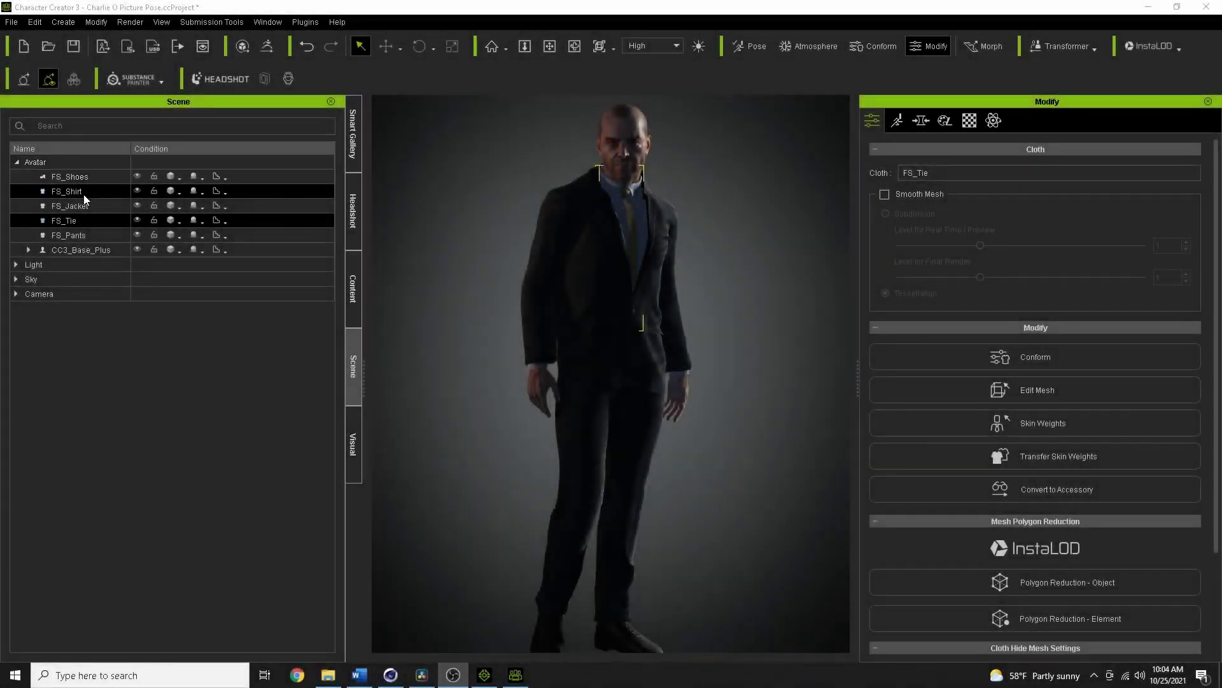
Step: Select FS_Jacket and hide it to reveal the shirt, then show it again
left_click(80, 206)
left_click(136, 206)
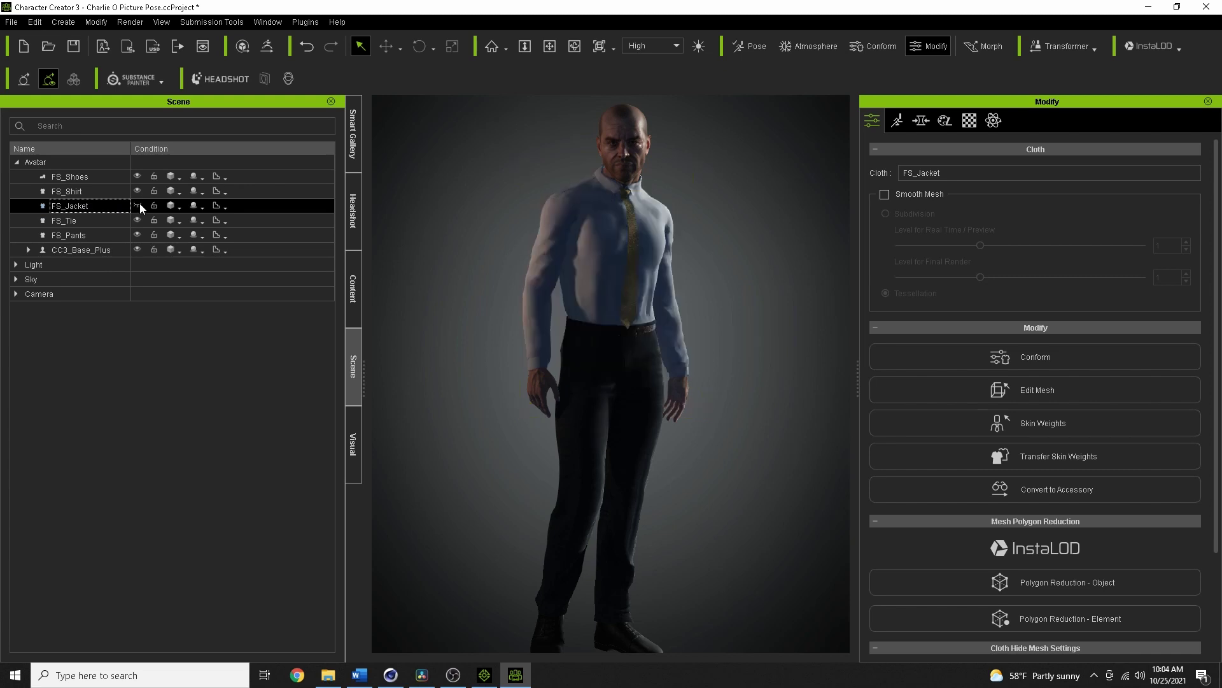
left_click_drag(730, 305, 555, 293)
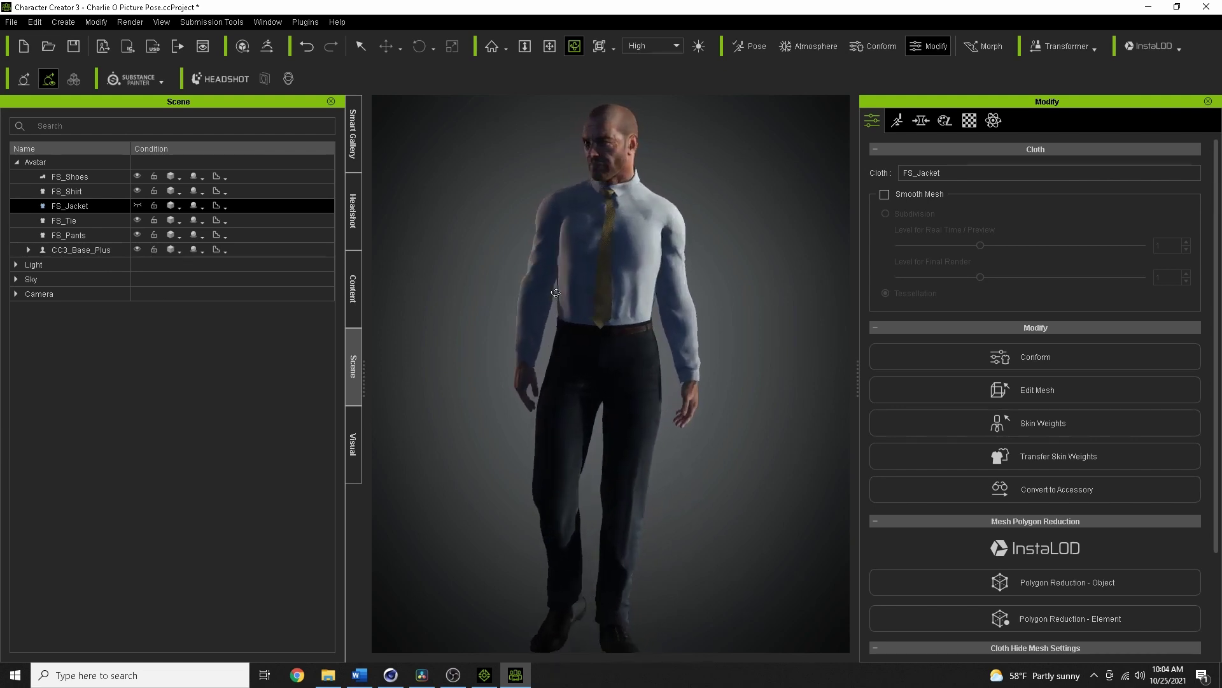
left_click(138, 205)
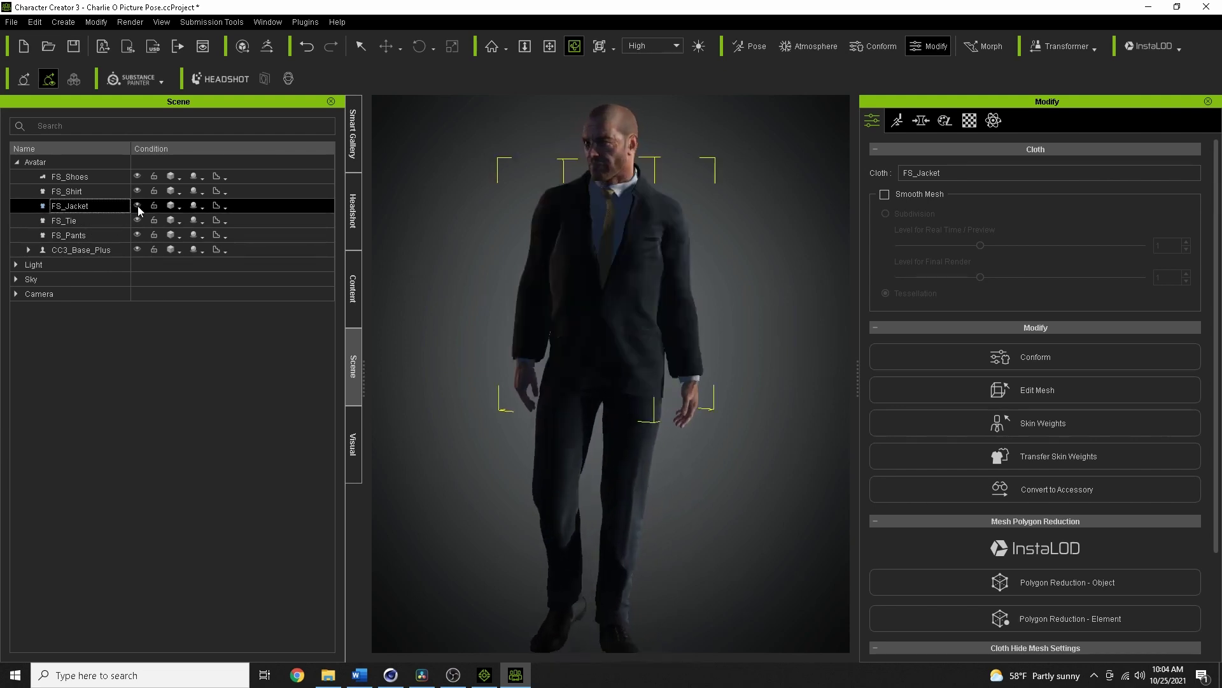
Step: Review the jacket's Material tab, expanding and collapsing its UV Settings
left_click(969, 121)
scroll(1125, 411, "down", 1)
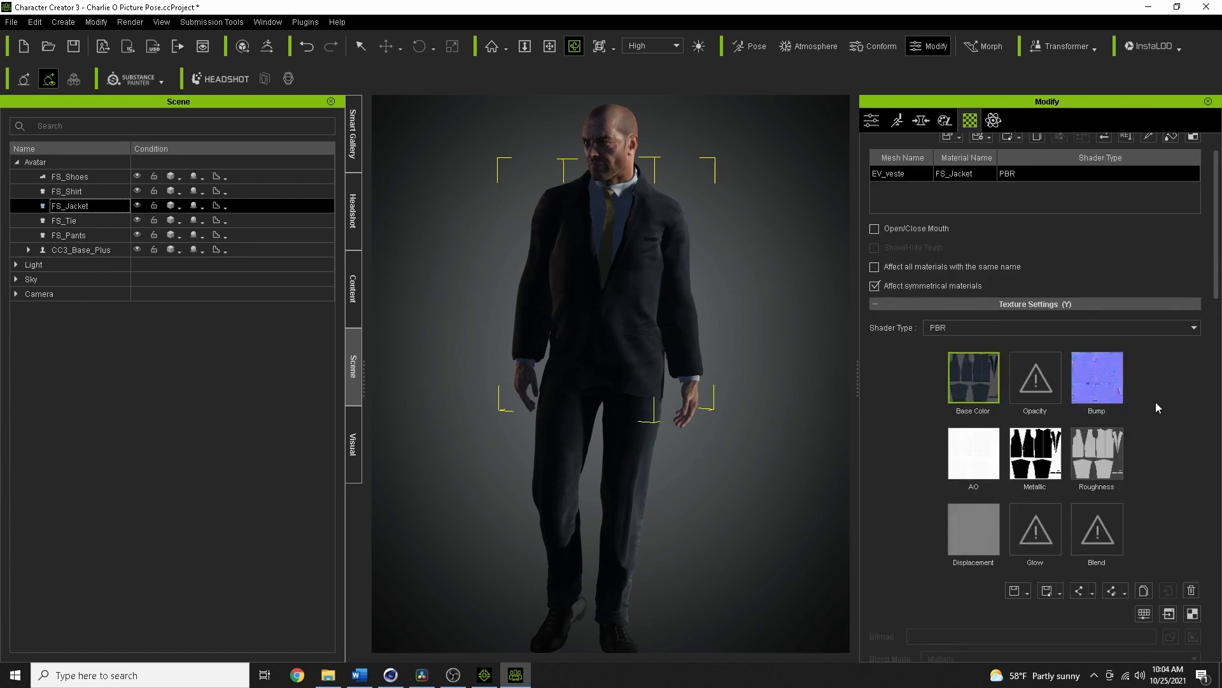
scroll(1158, 407, "down", 2)
scroll(1156, 401, "down", 8)
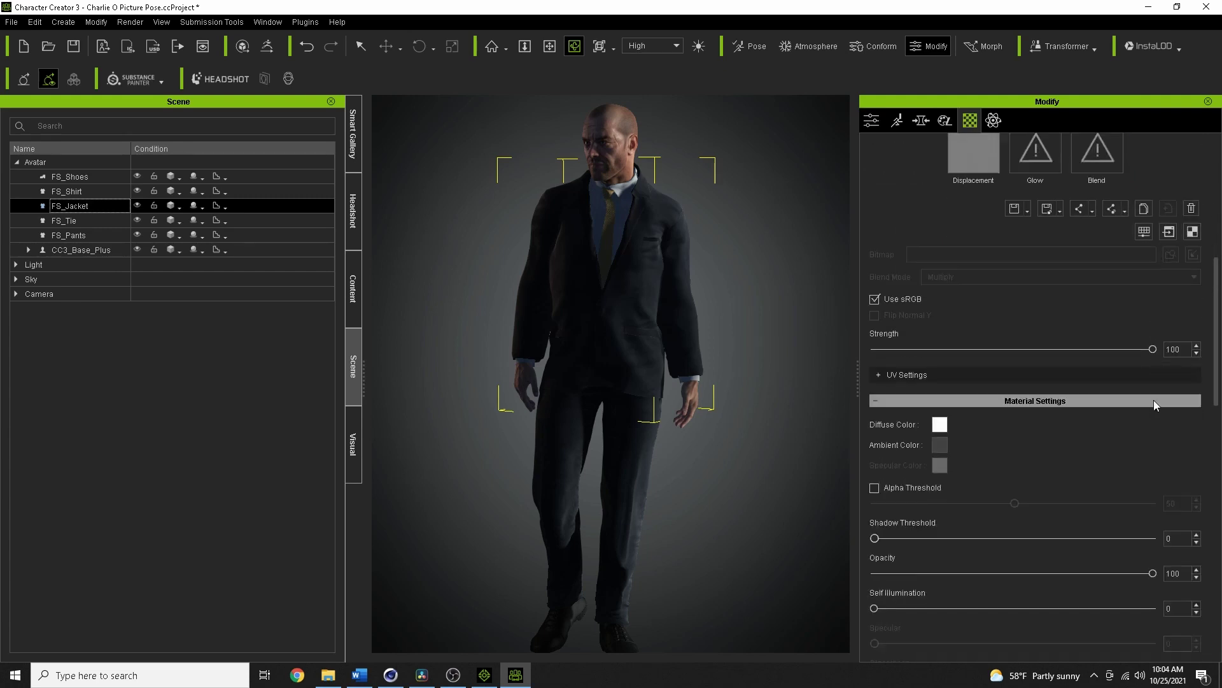
left_click(878, 375)
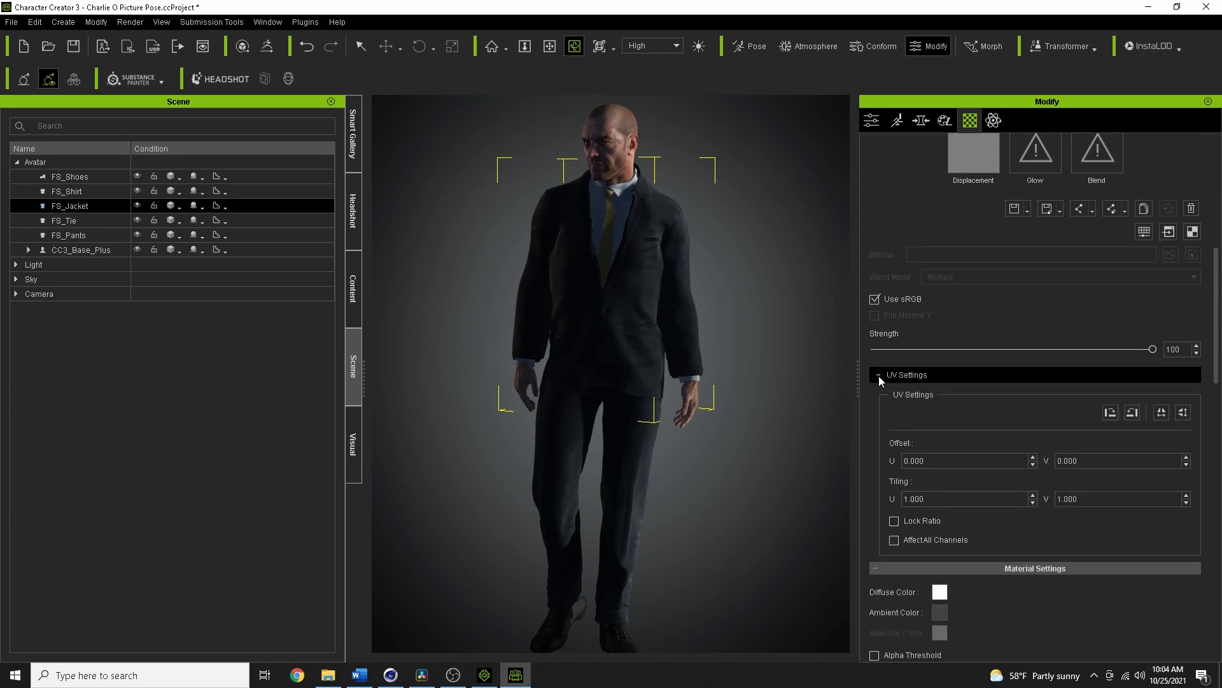
left_click(879, 376)
scroll(1010, 483, "down", 1)
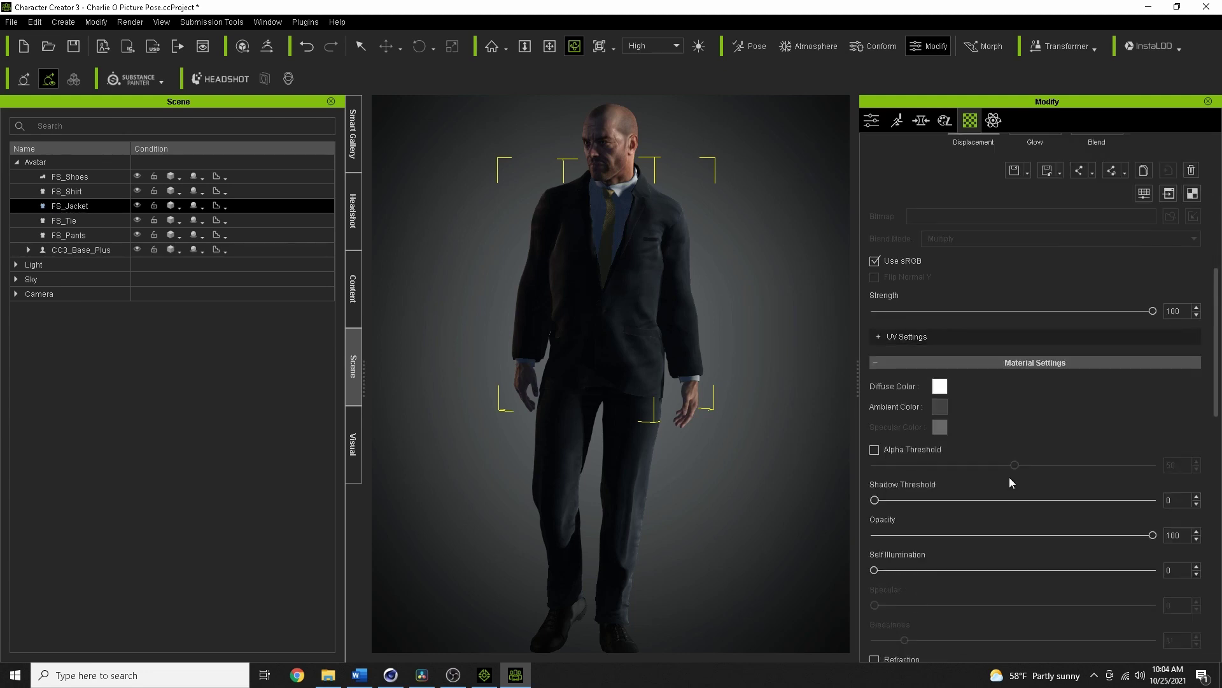
scroll(1010, 476, "down", 5)
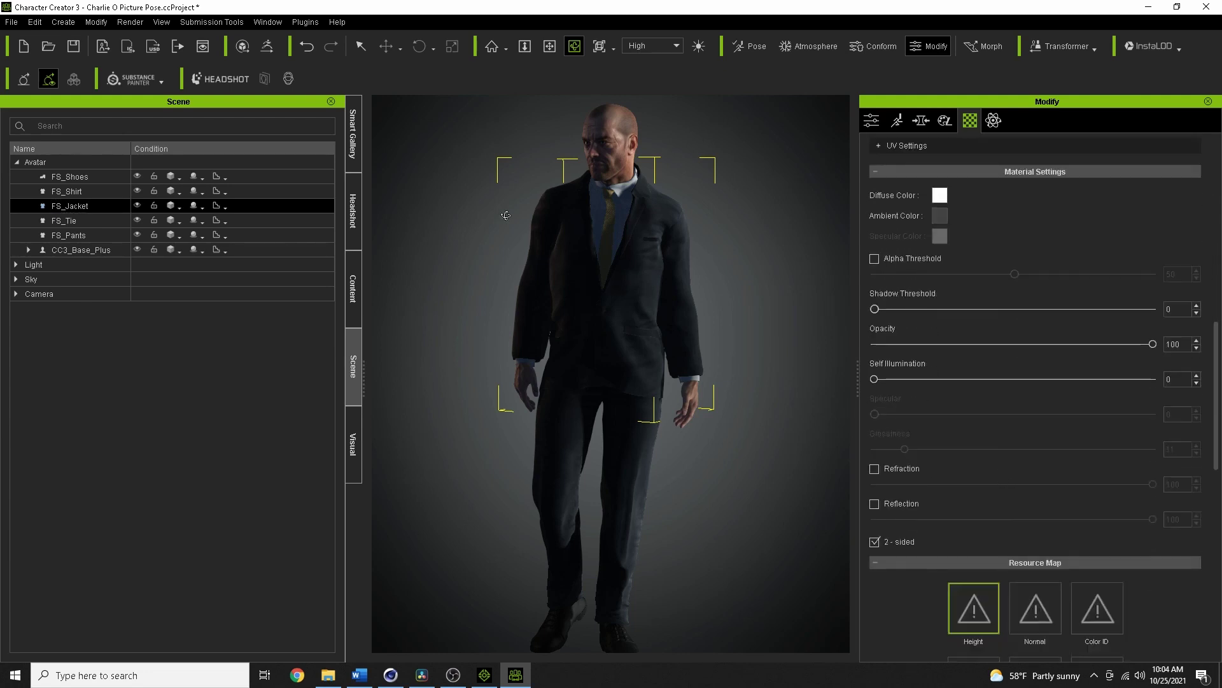
Step: Pan and orbit around the trench-coated woman in the CHO T Pose project
left_click(550, 47)
scroll(529, 272, "down", 4)
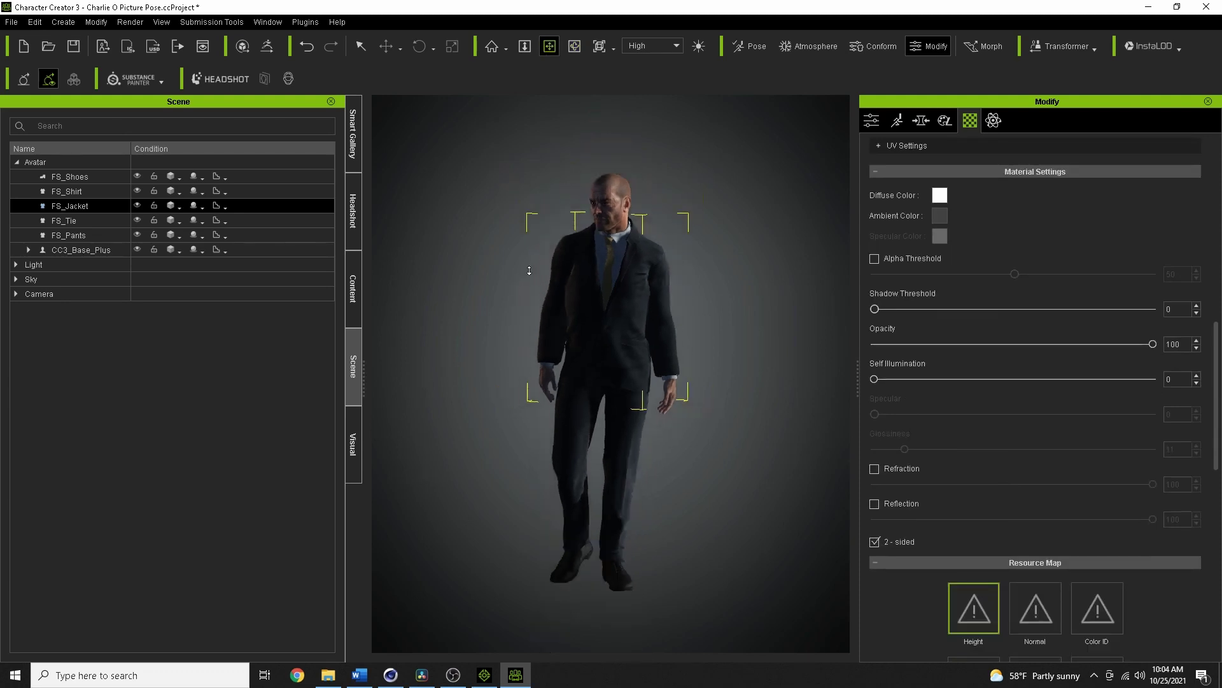
scroll(529, 270, "down", 2)
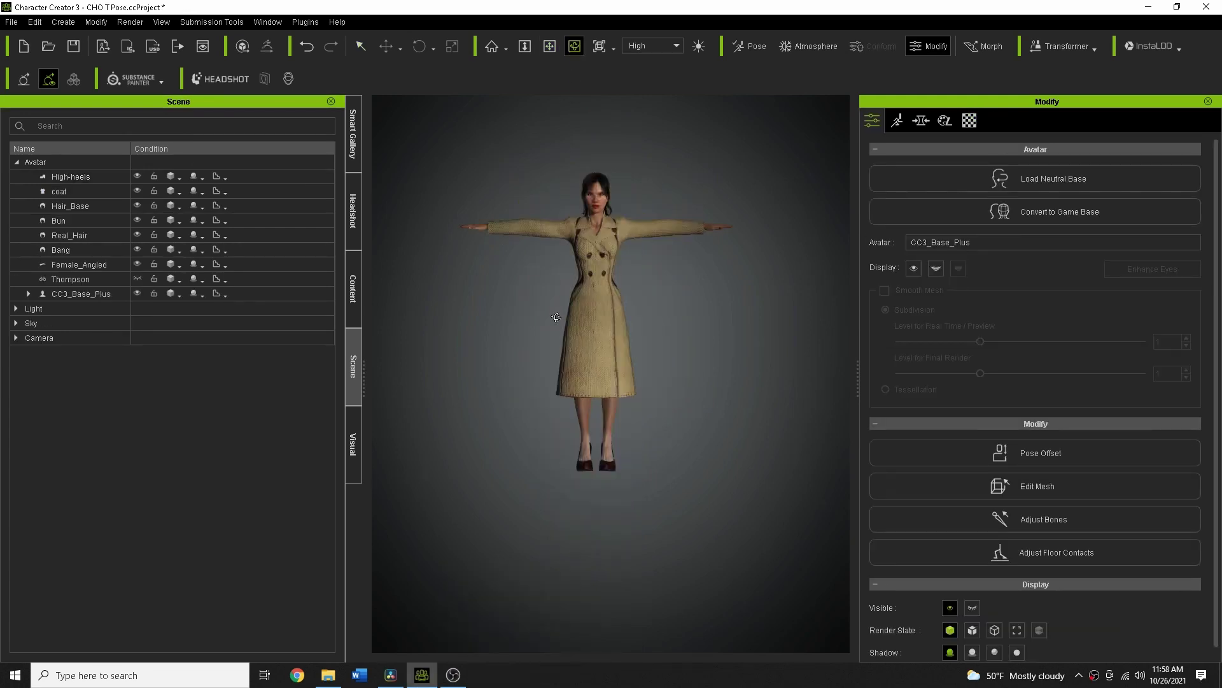
left_click_drag(557, 317, 1, 306)
right_click_drag(193, 335, 582, 330)
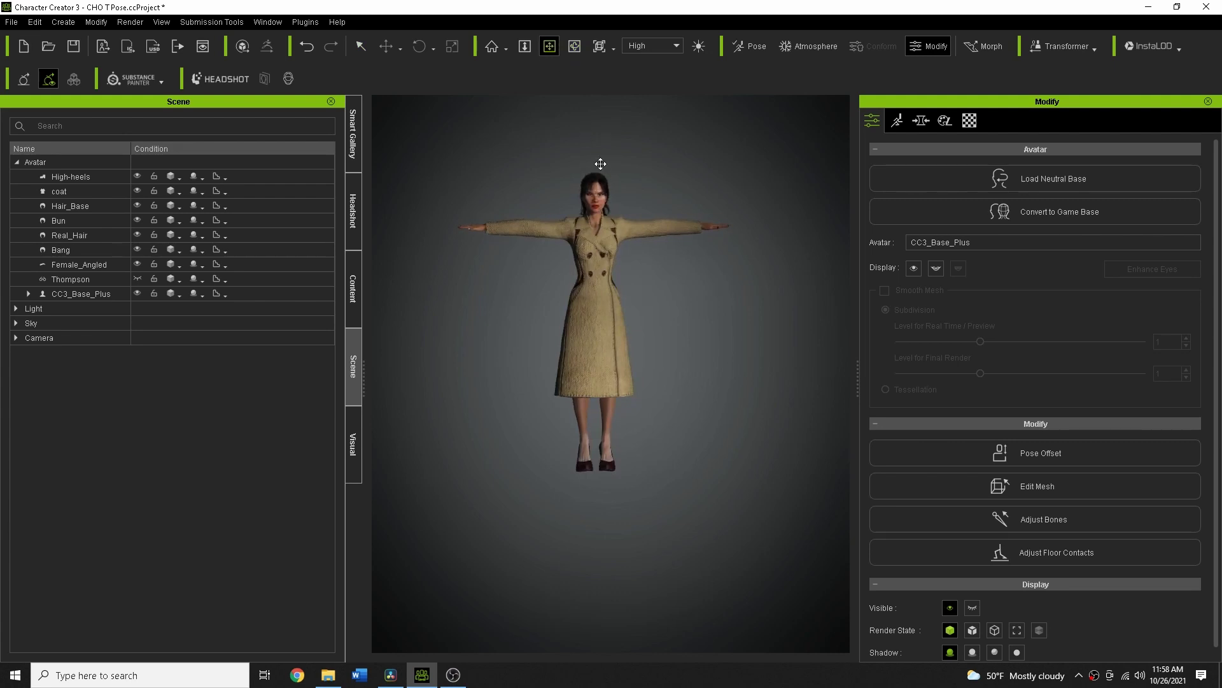
Step: Zoom in on the coat's knit texture and centre the woman's head in view
scroll(601, 164, "up", 5)
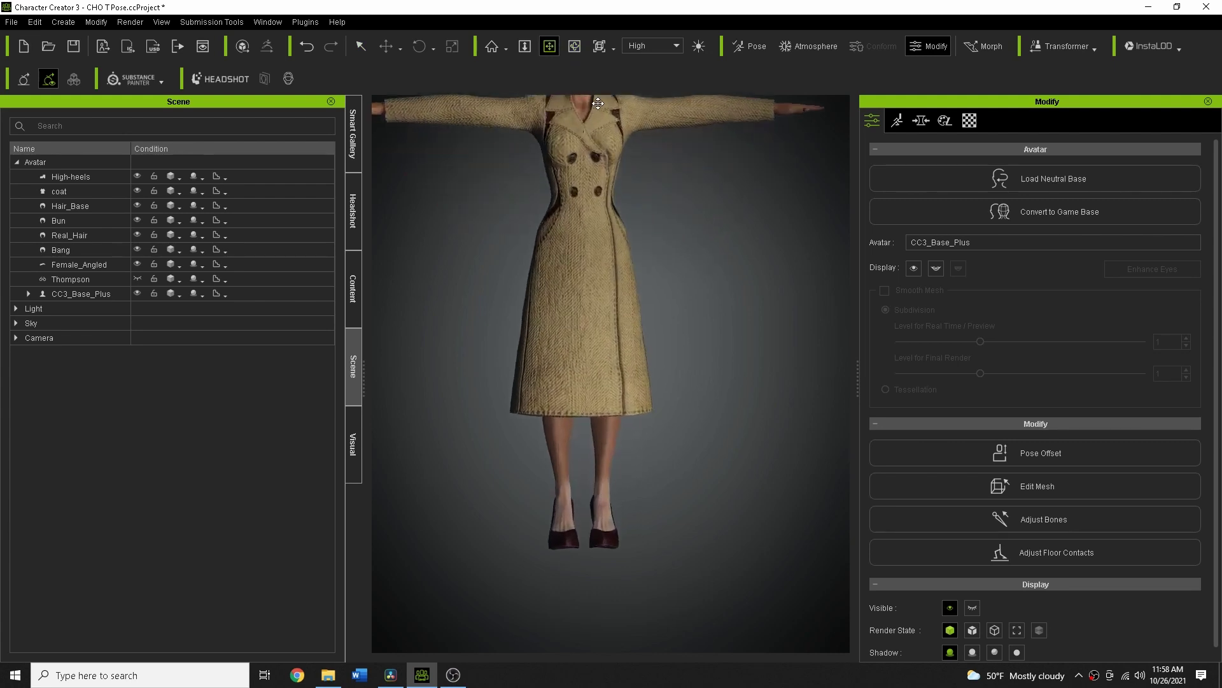
scroll(596, 104, "up", 1)
left_click_drag(571, 120, 573, 378)
scroll(585, 225, "up", 3)
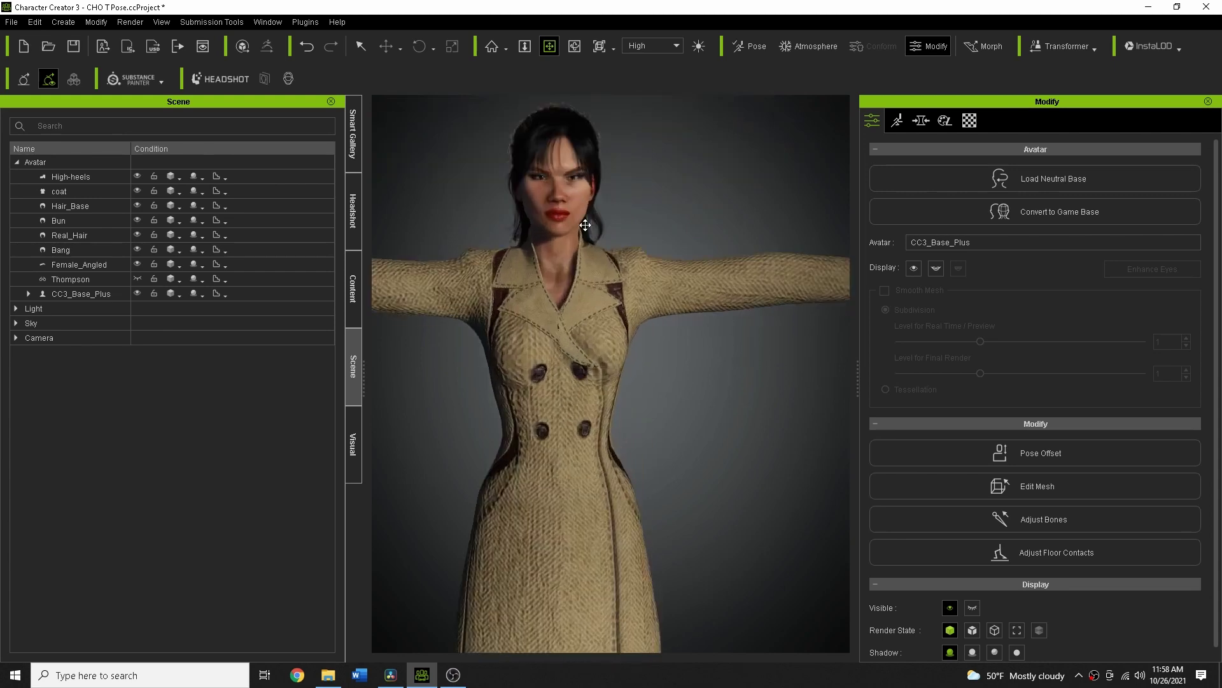
scroll(585, 225, "up", 2)
left_click_drag(585, 225, 617, 355)
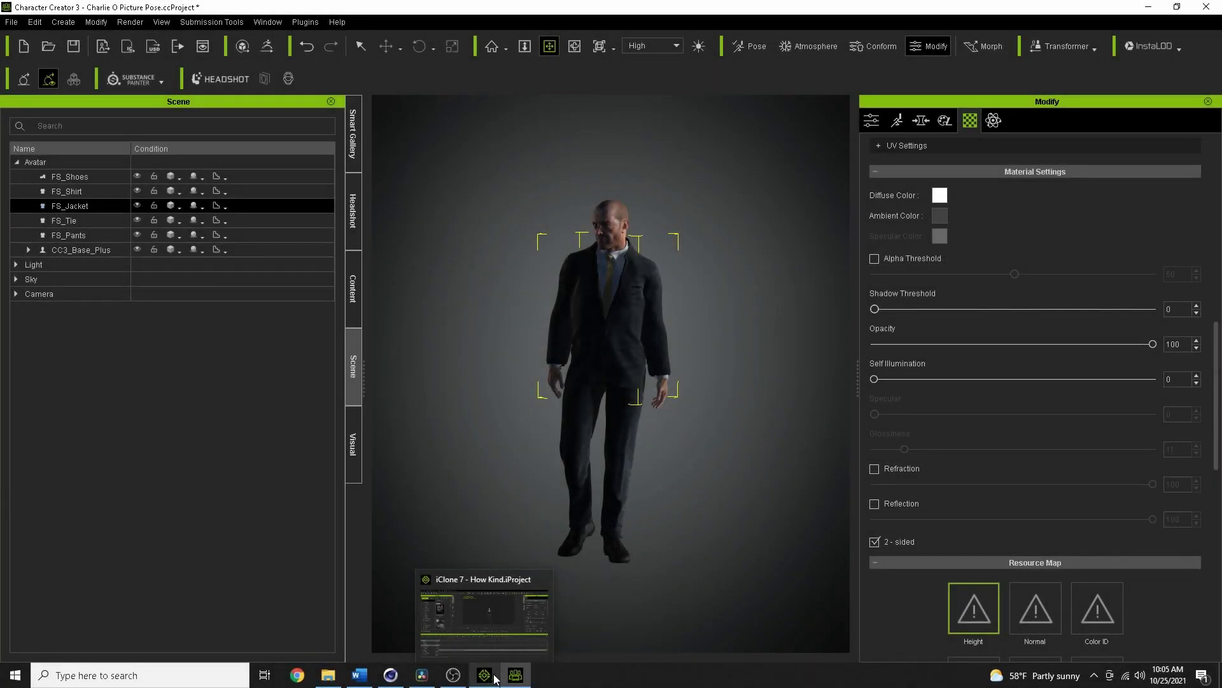
Step: In iClone 7, play the suited man's animation and pause at frame 467
left_click(486, 674)
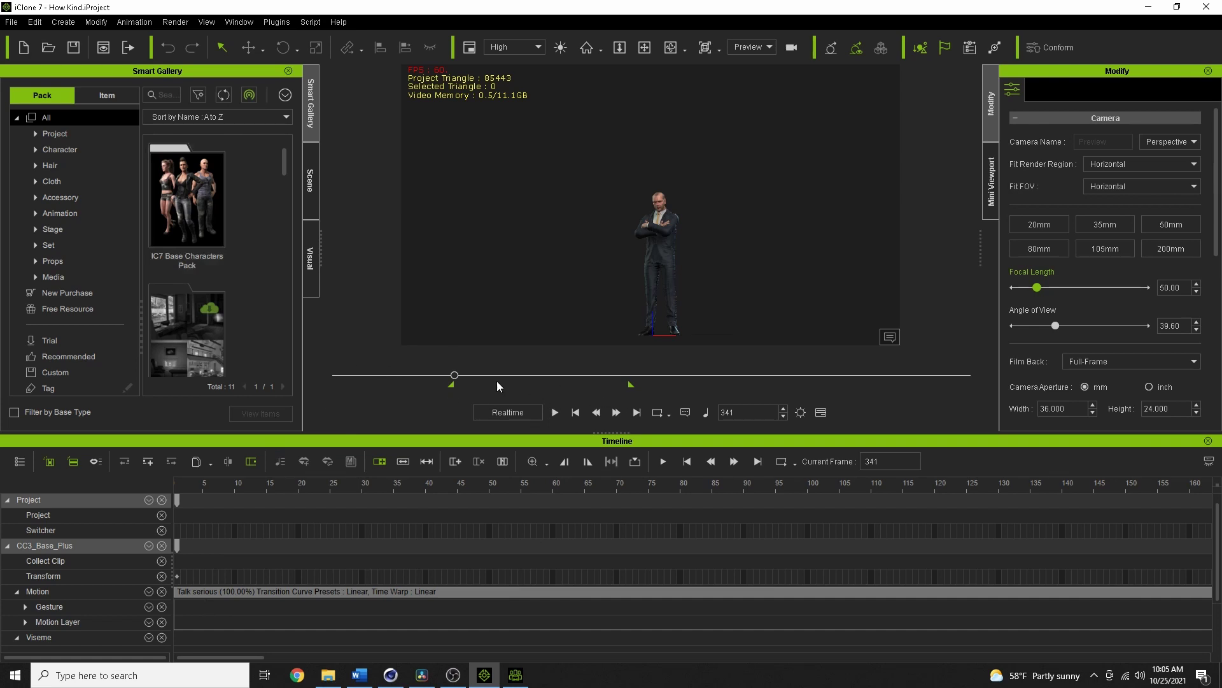
left_click(556, 413)
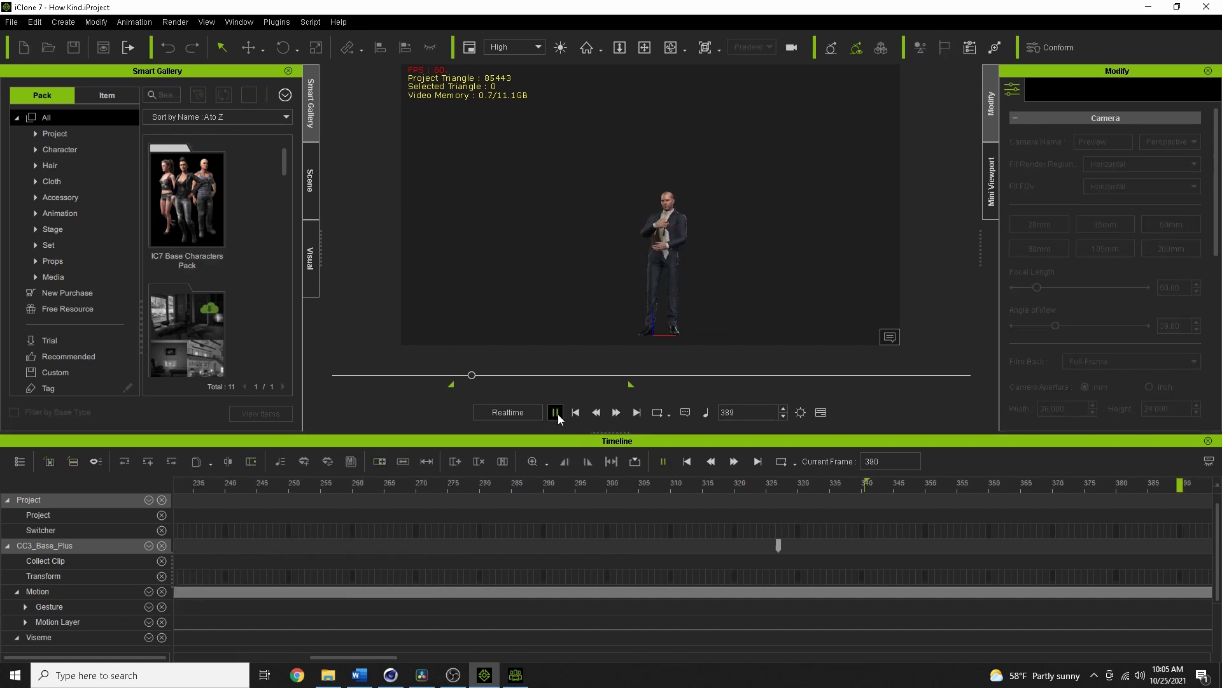
left_click(556, 413)
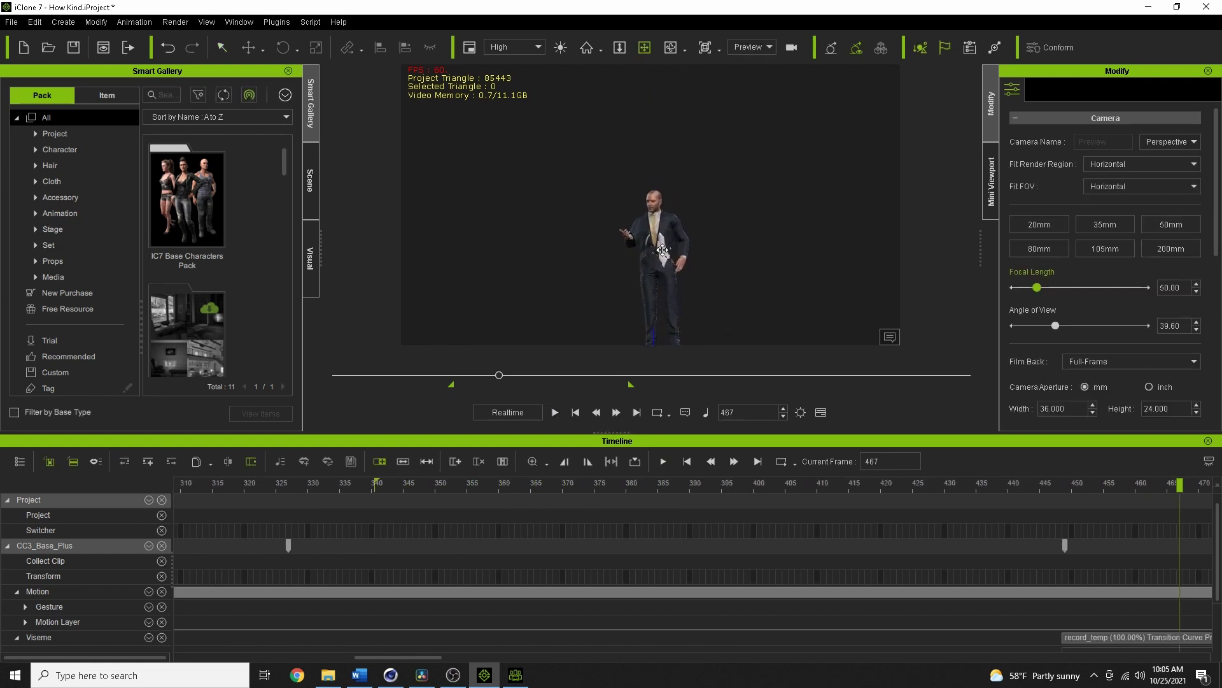
Step: Move the camera to a frontal close-up showing the hands, then replay from the start
scroll(662, 250, "up", 10)
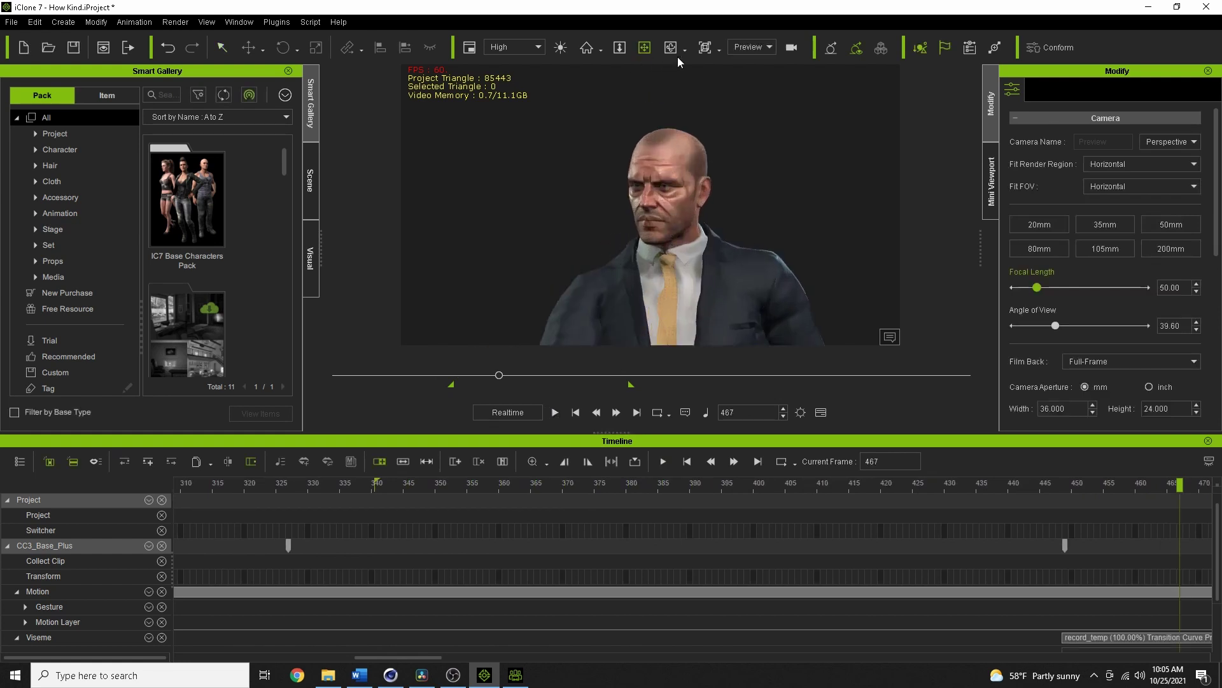
right_click_drag(668, 180, 747, 254)
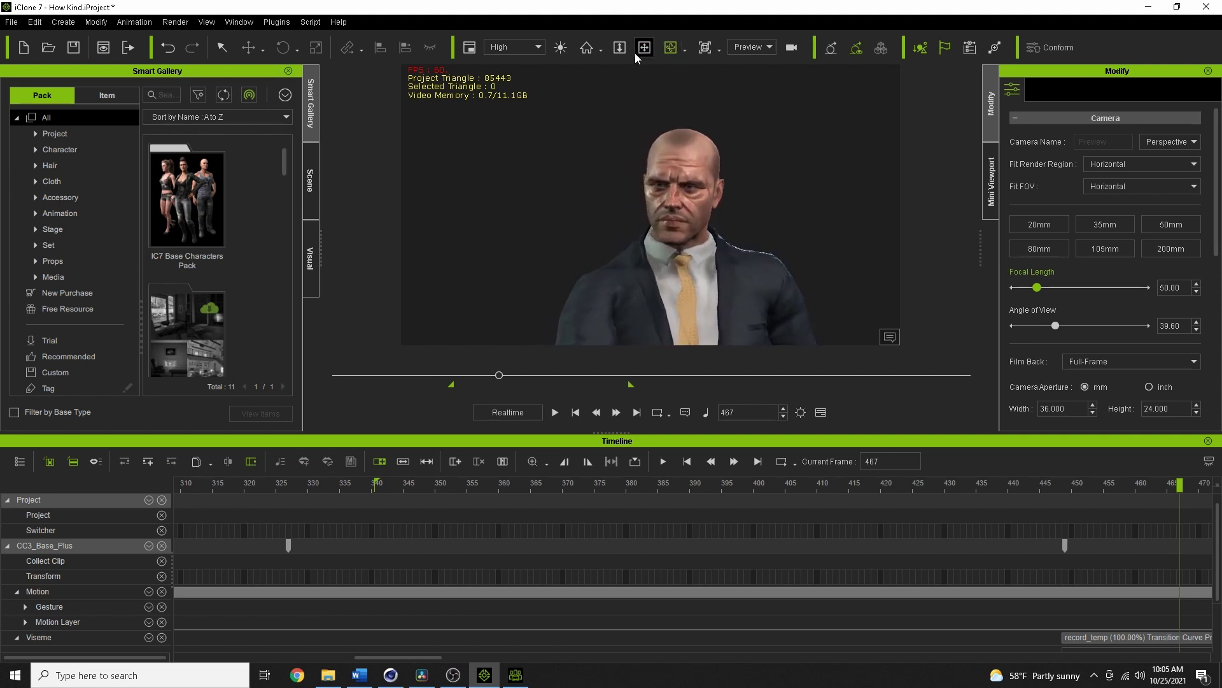
left_click_drag(624, 251, 595, 213)
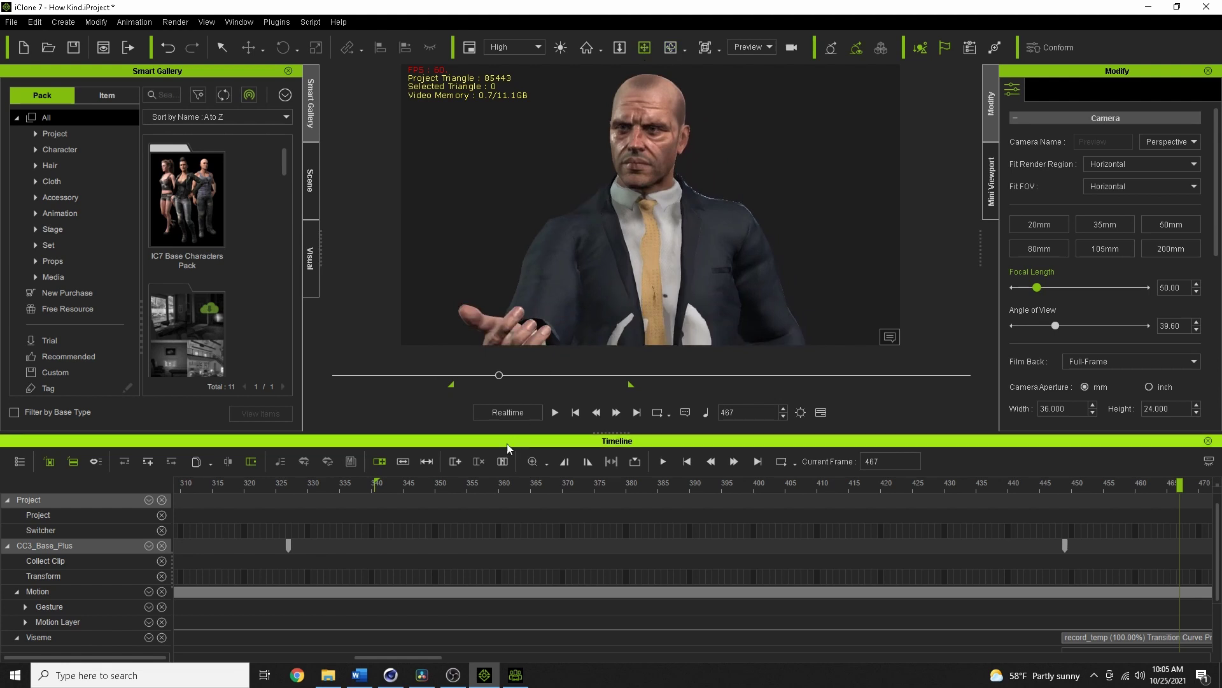
left_click(574, 412)
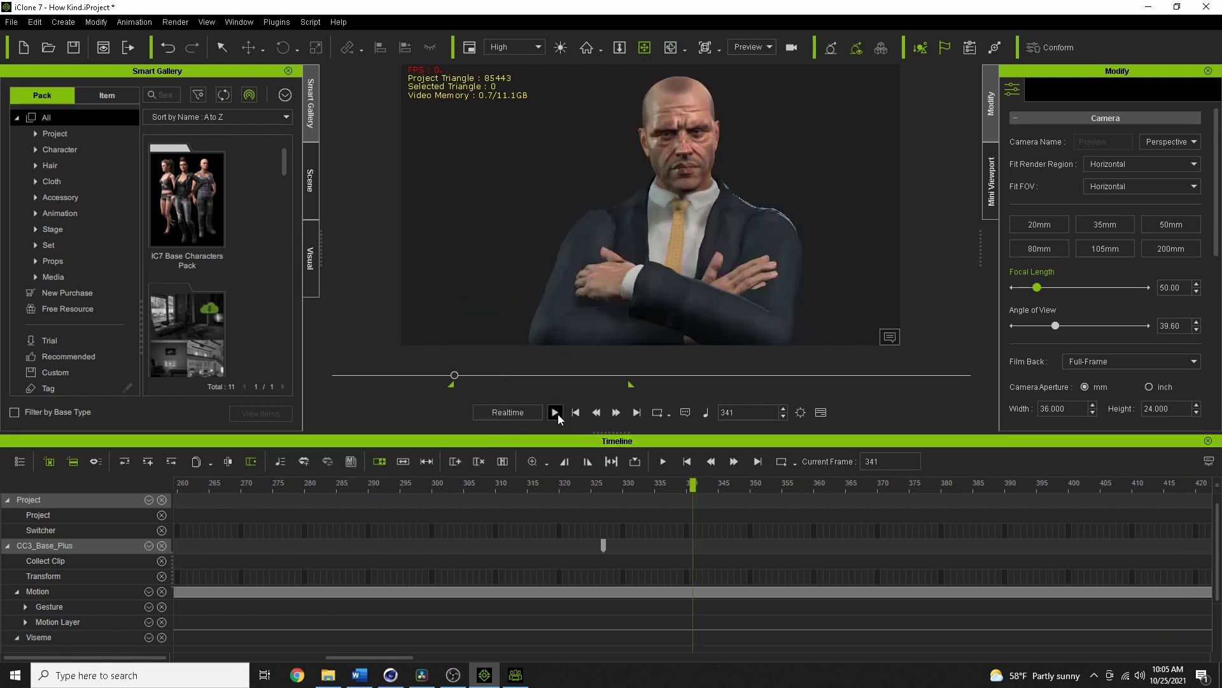
left_click(554, 412)
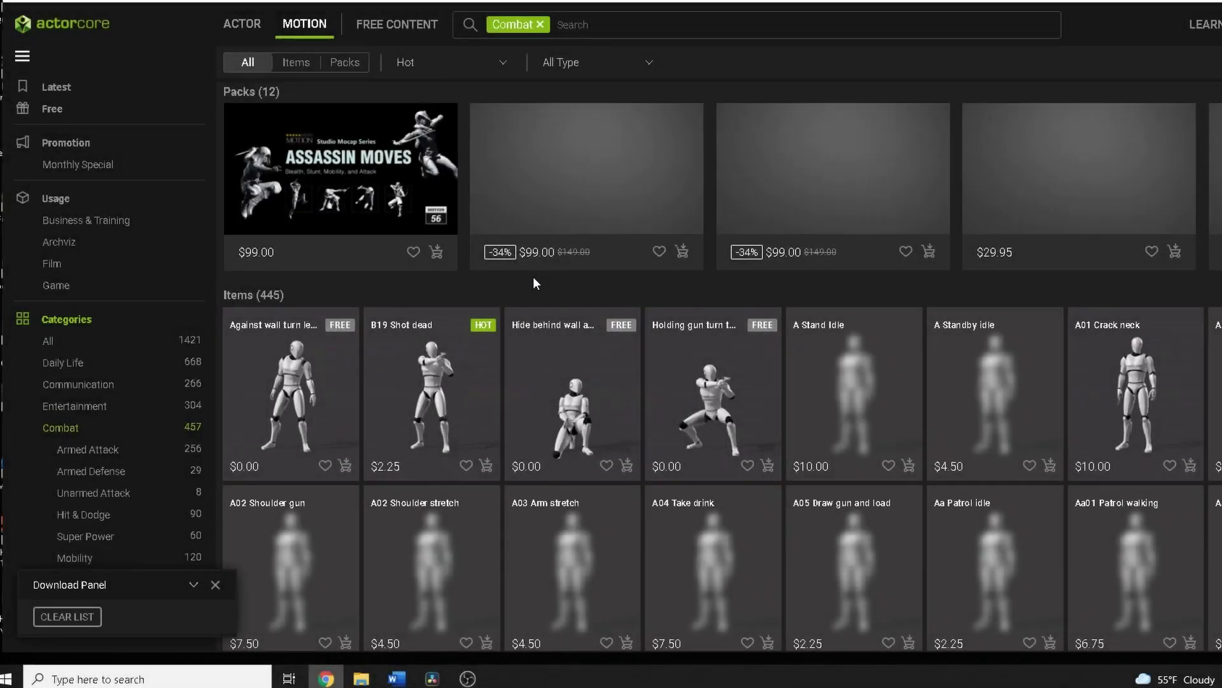
scroll(533, 277, "down", 2)
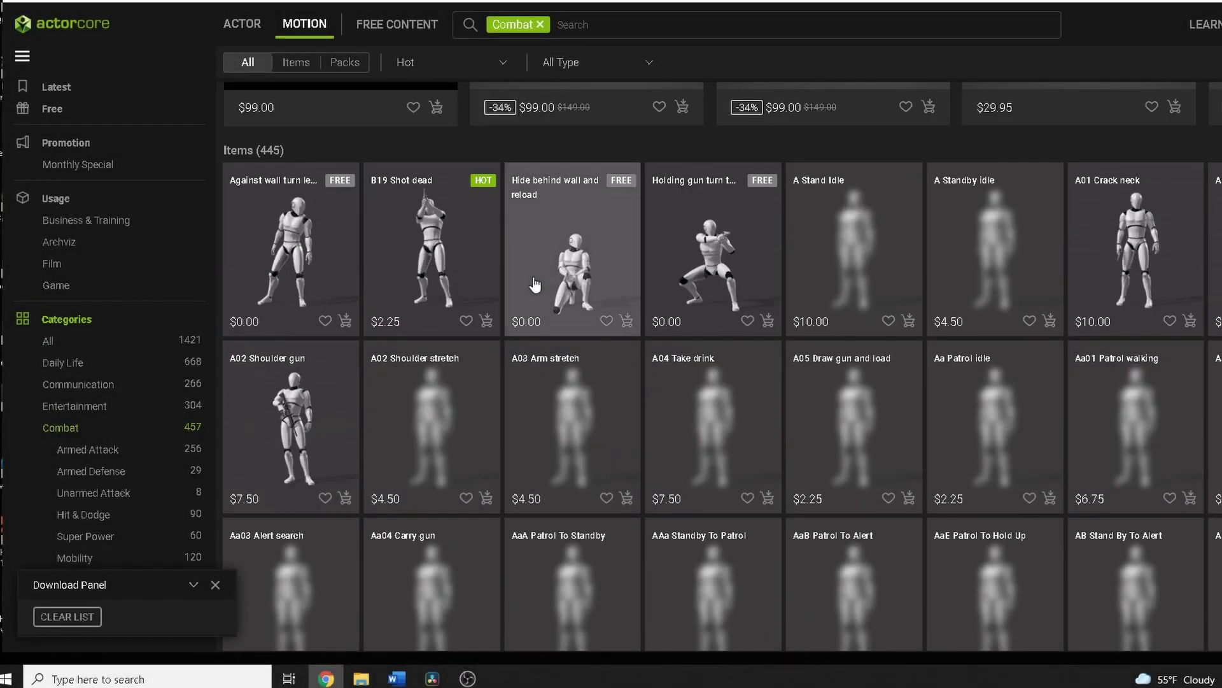
scroll(534, 284, "down", 2)
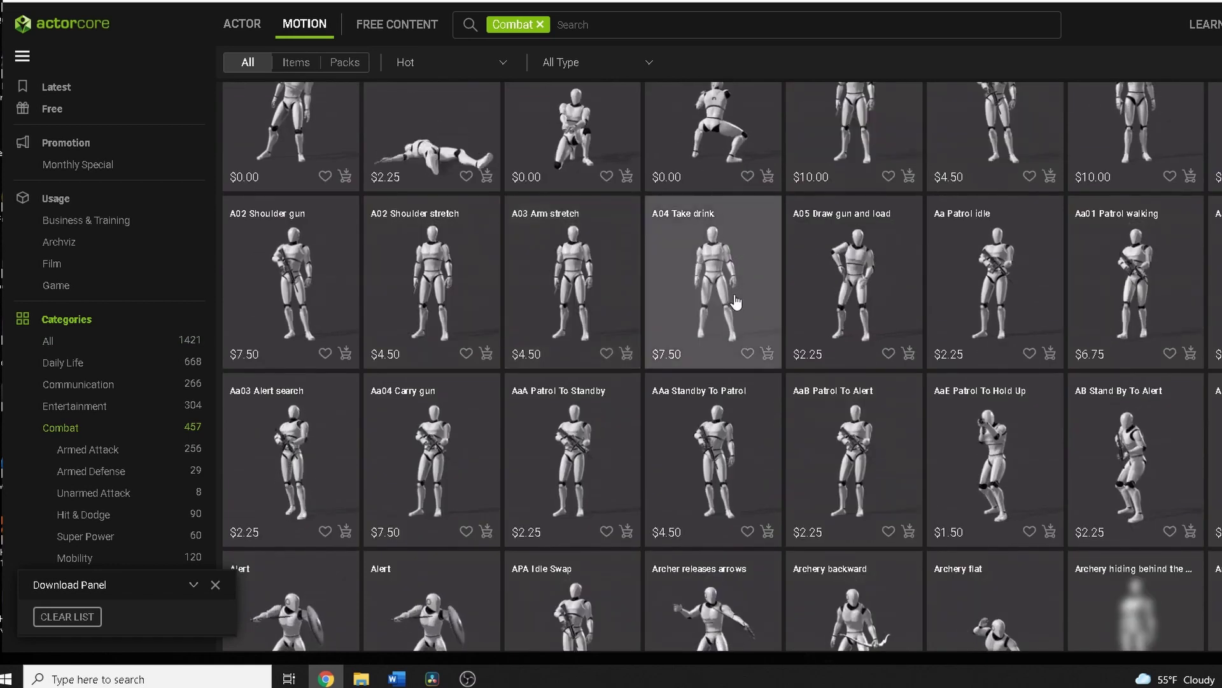
scroll(736, 301, "down", 4)
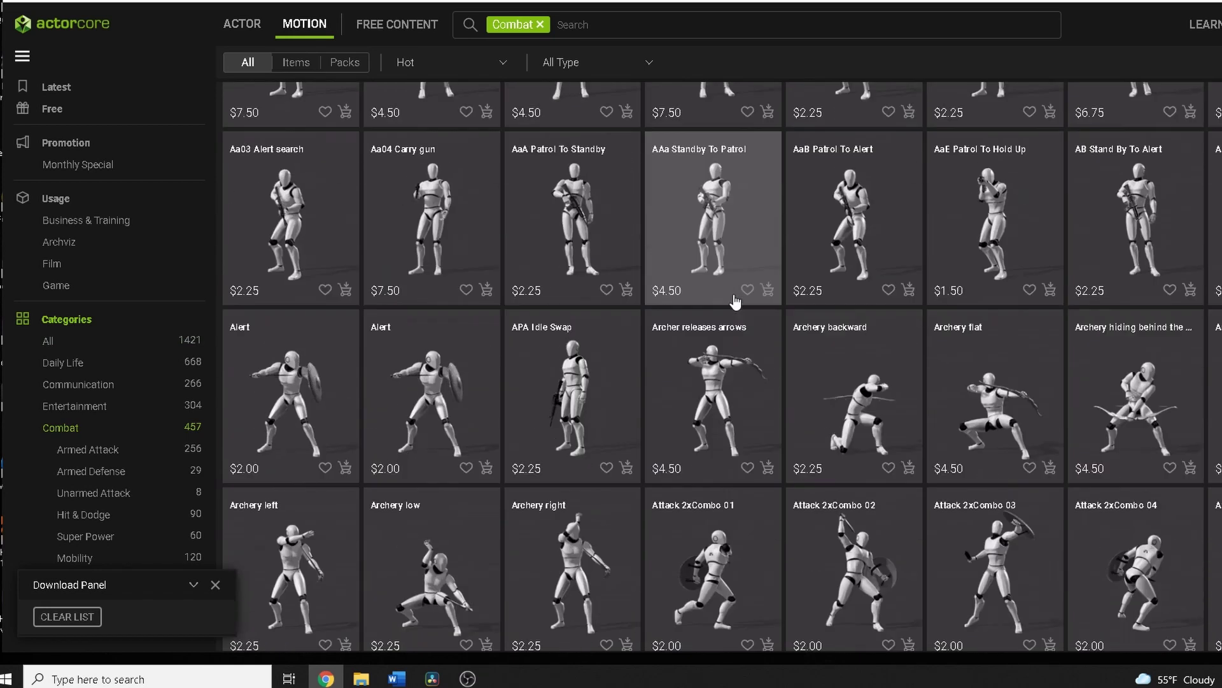
scroll(736, 302, "down", 5)
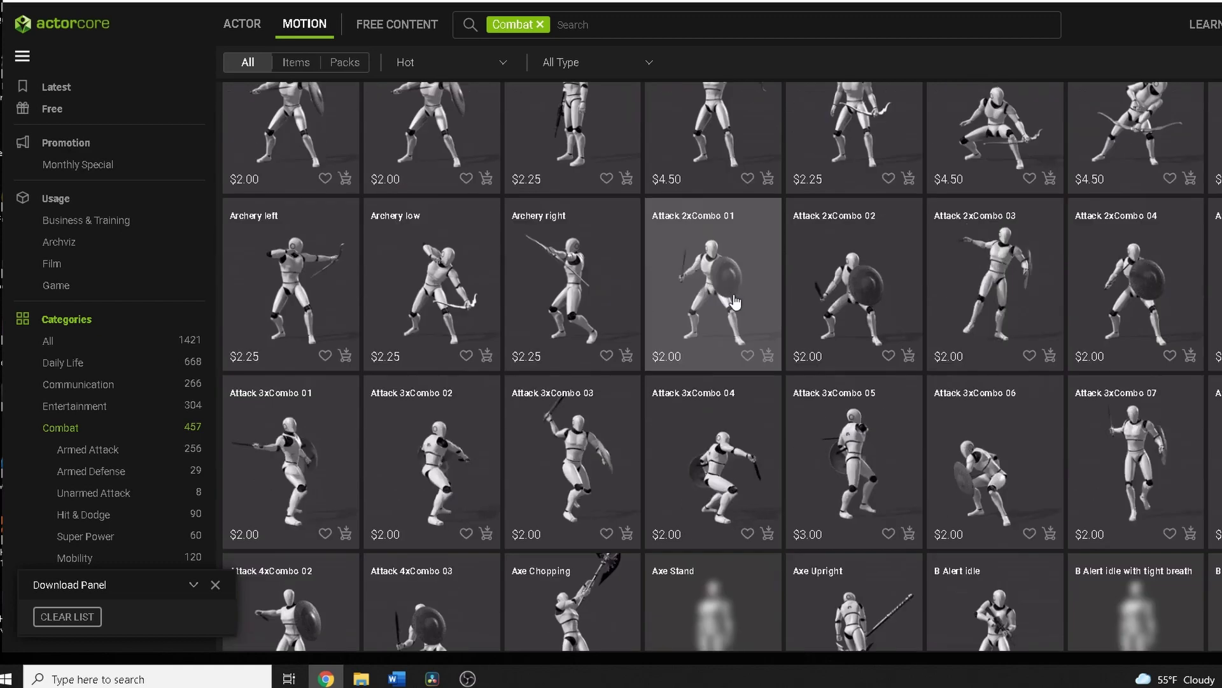
scroll(736, 302, "up", 2)
scroll(736, 302, "up", 6)
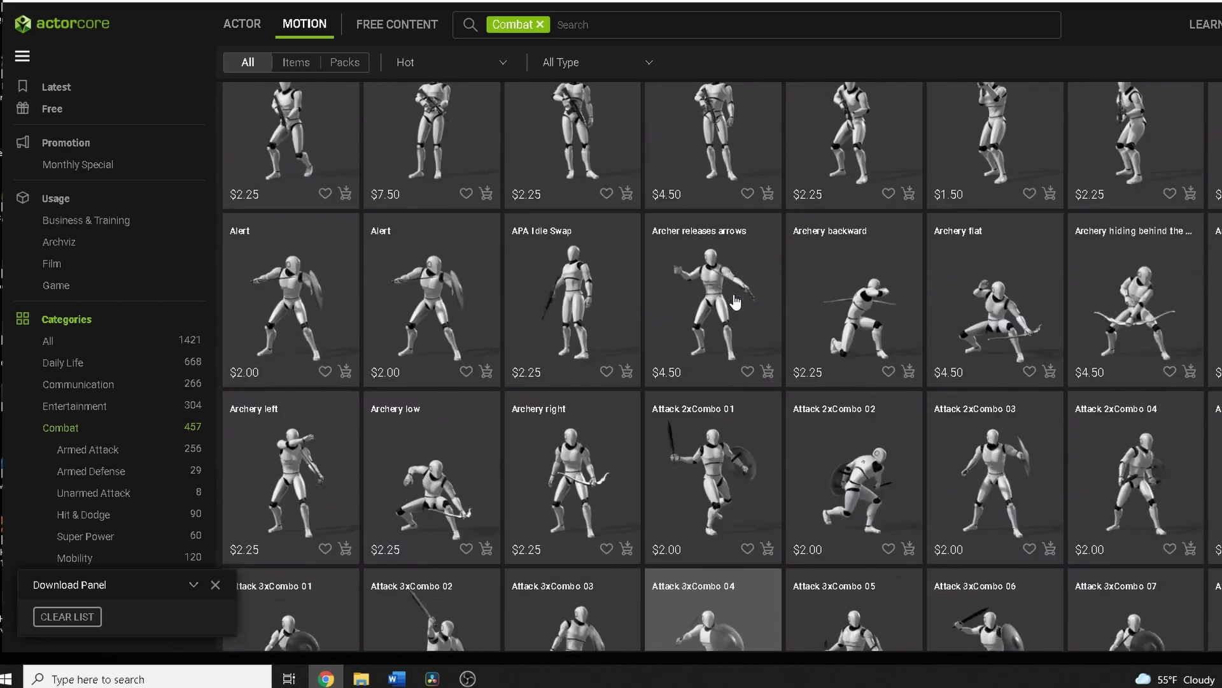
scroll(736, 301, "up", 2)
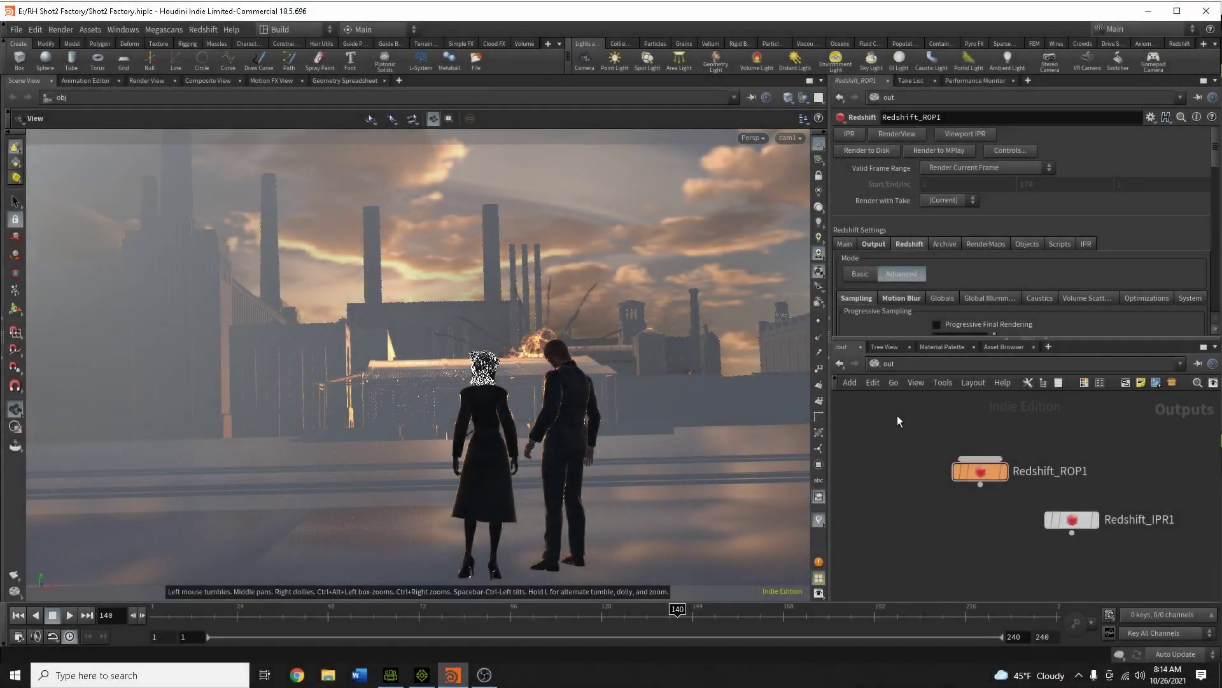
Step: Browse Houdini's /mat network, then switch the network path to /obj
left_click(878, 367)
left_click(909, 418)
left_click(839, 364)
left_click(905, 371)
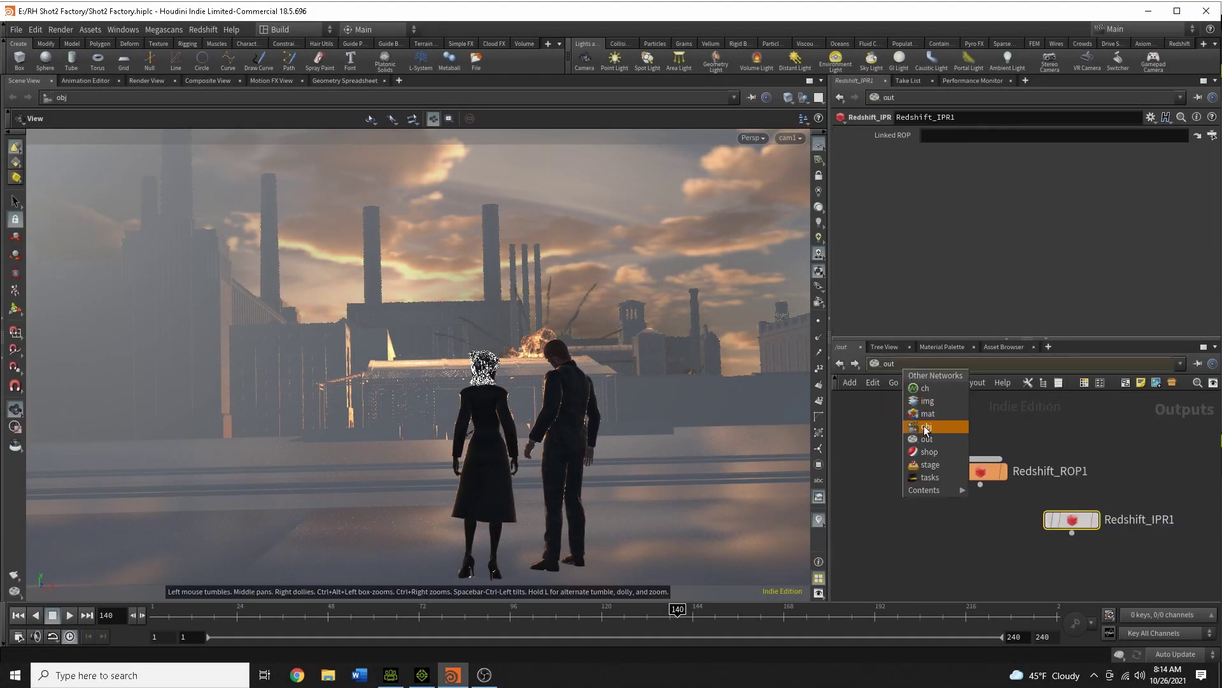
left_click(927, 429)
scroll(1130, 512, "up", 5)
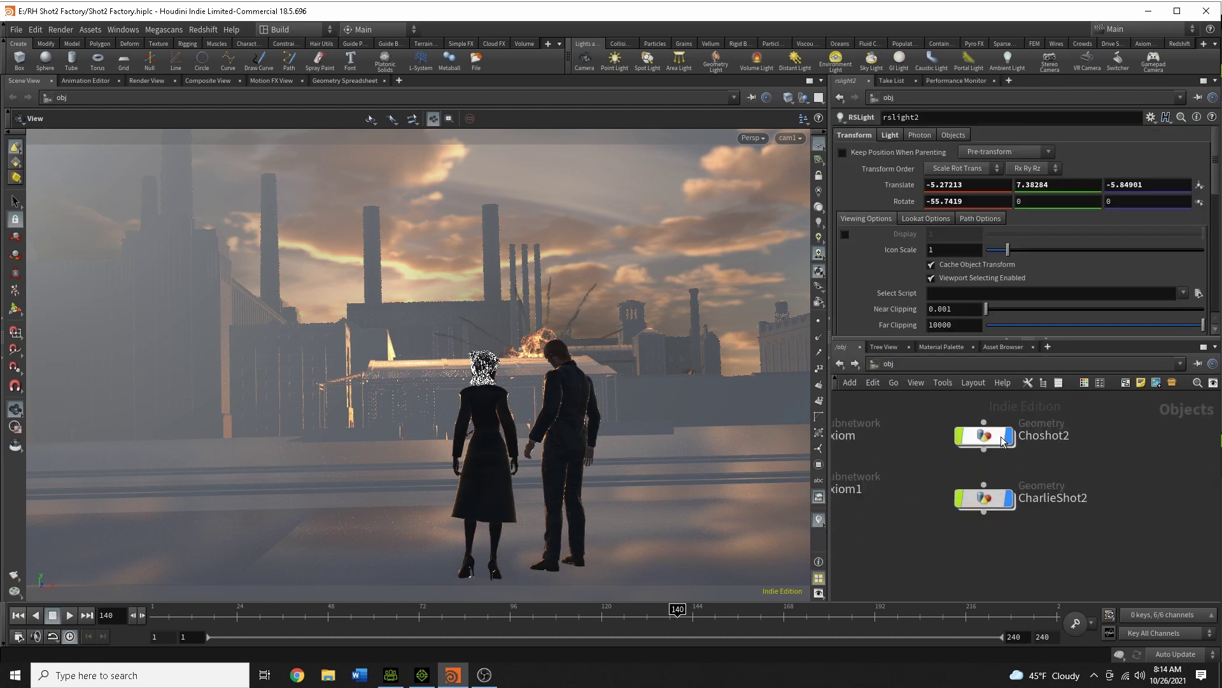
Step: Go into Choshot2's materials network and open the coat_dress shader nodes
double_click(998, 440)
double_click(1064, 560)
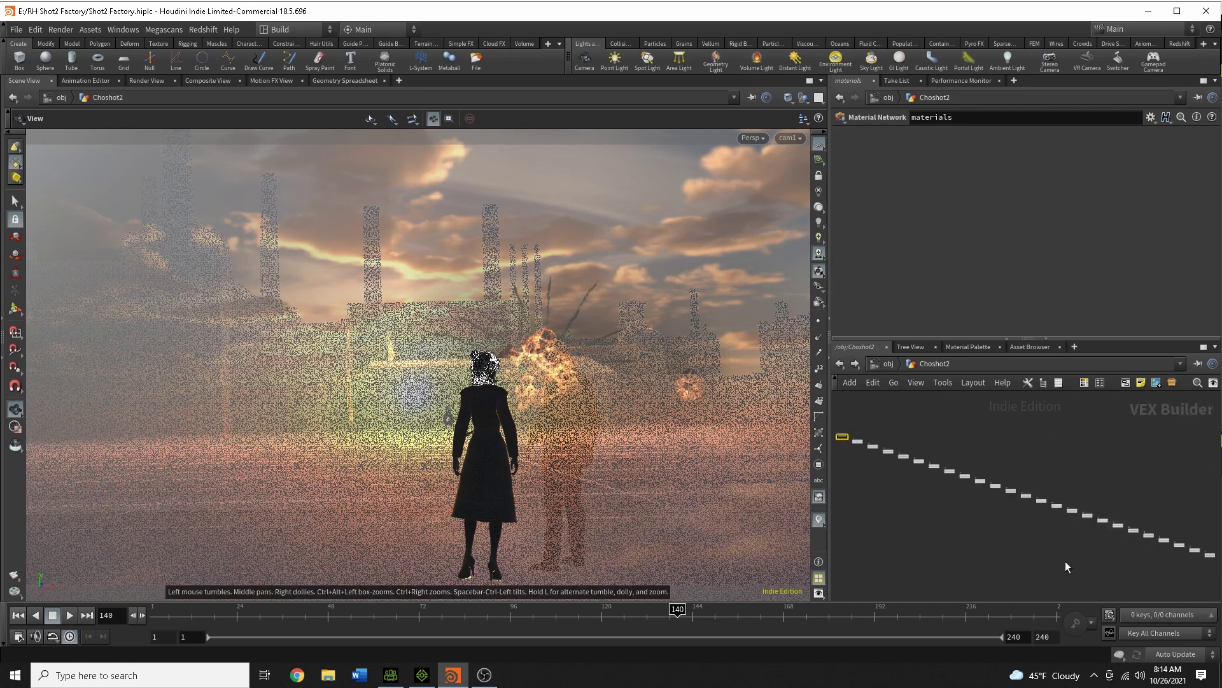
scroll(1106, 514, "up", 5)
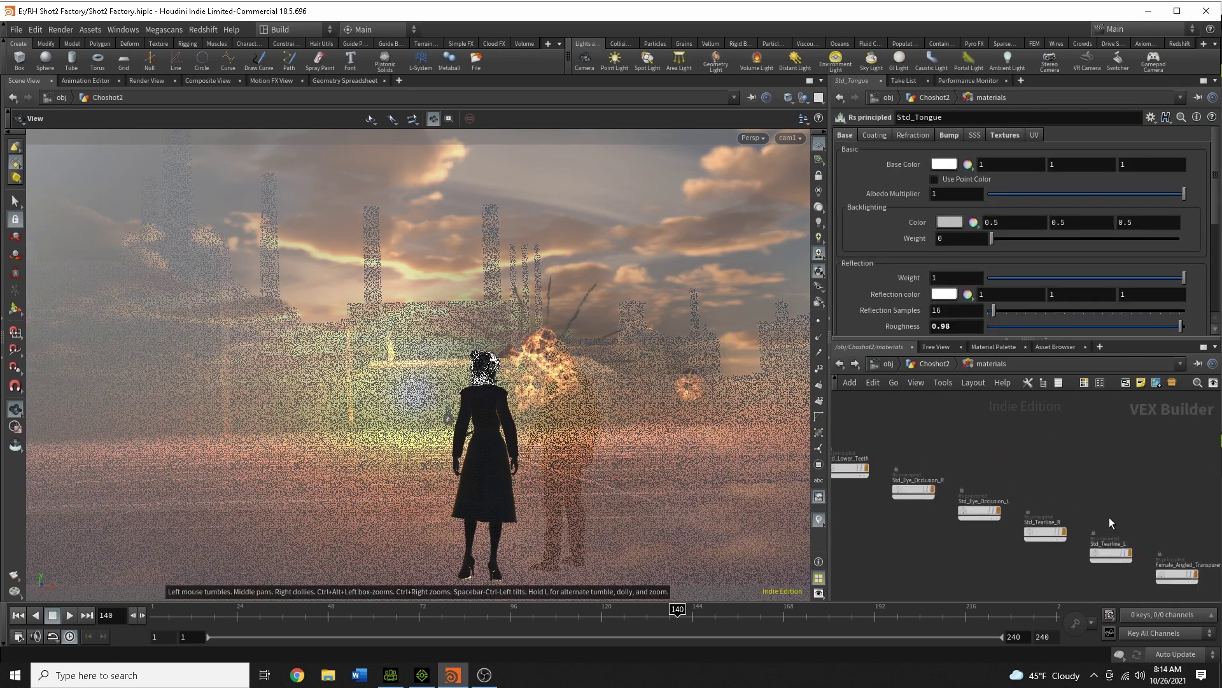
middle_click_drag(1062, 497, 847, 398)
middle_click_drag(999, 450, 925, 441)
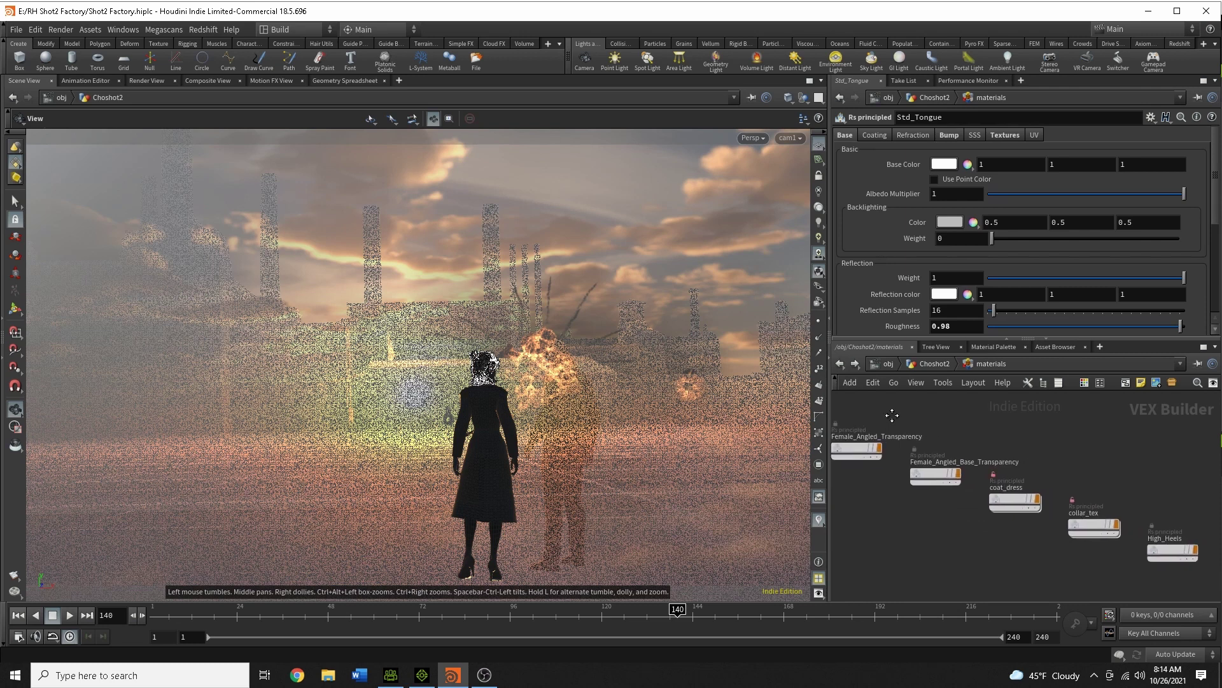
double_click(1009, 500)
scroll(991, 493, "down", 2)
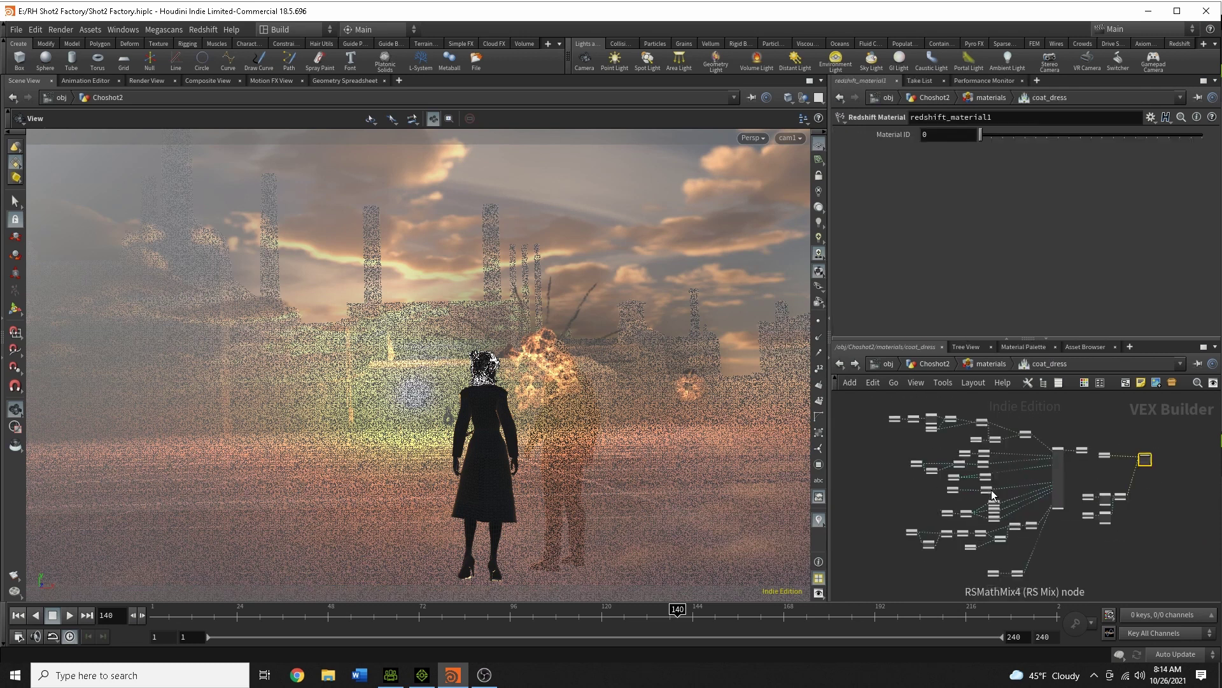
left_click(422, 676)
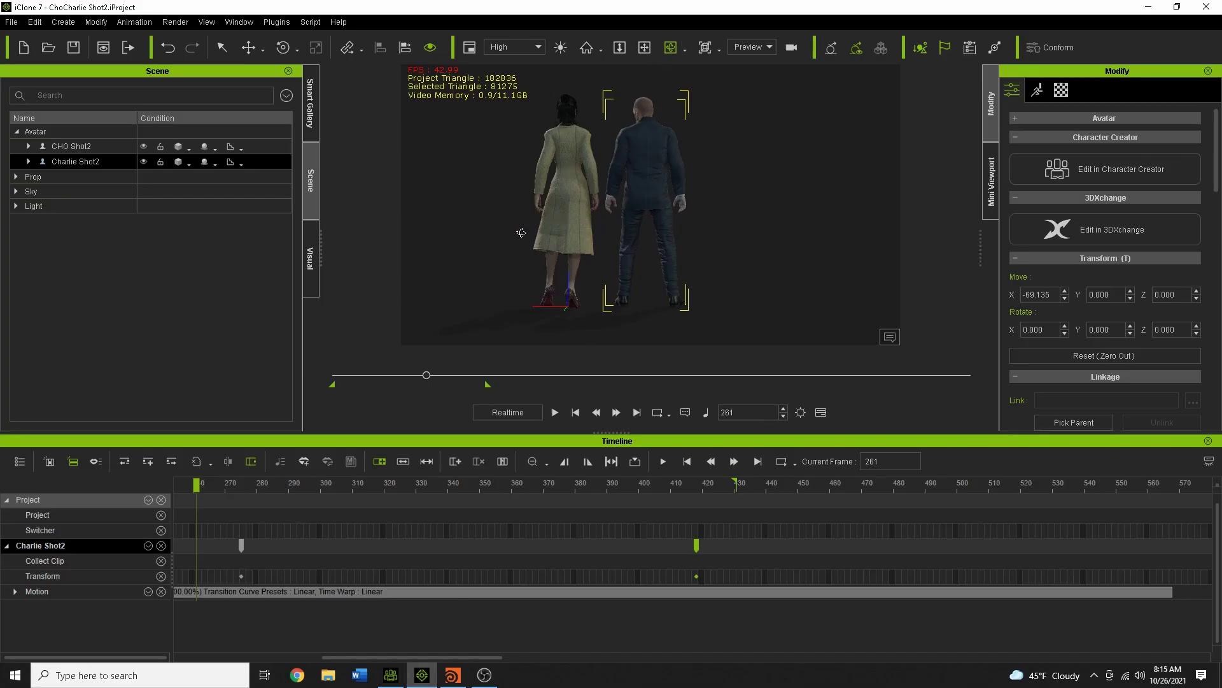
Step: Play the two avatars' animation from the first frame, pausing at frame 148
left_click_drag(522, 233, 574, 245)
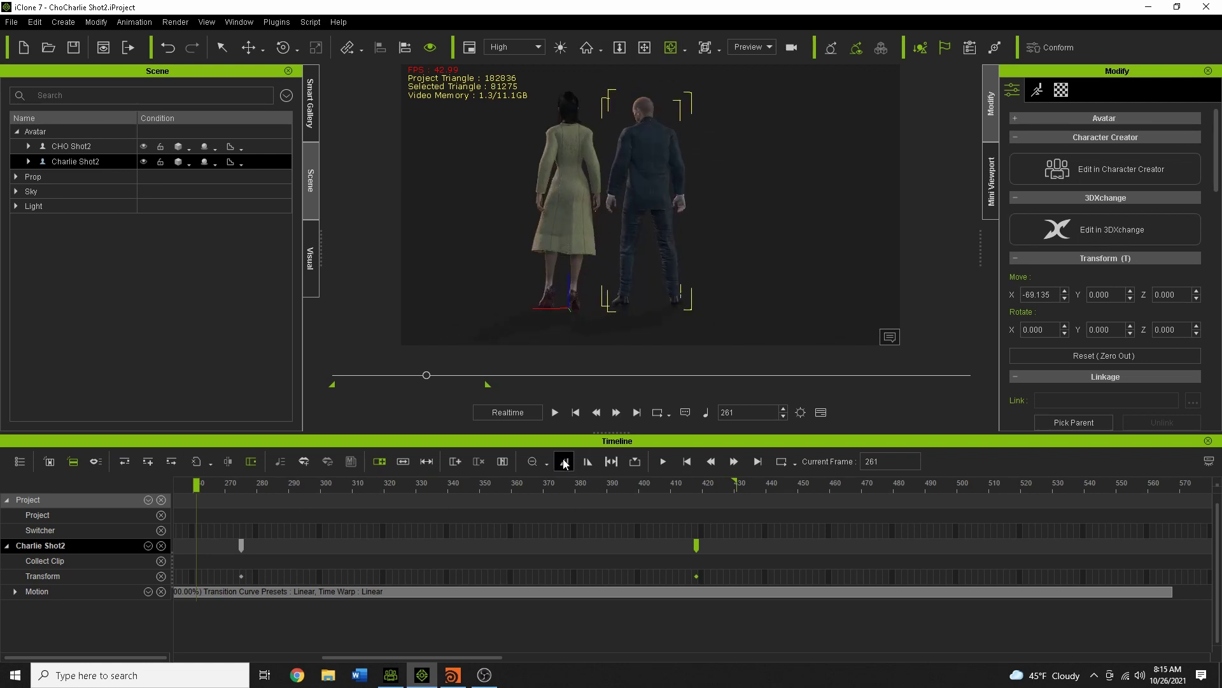
left_click(576, 412)
left_click(555, 413)
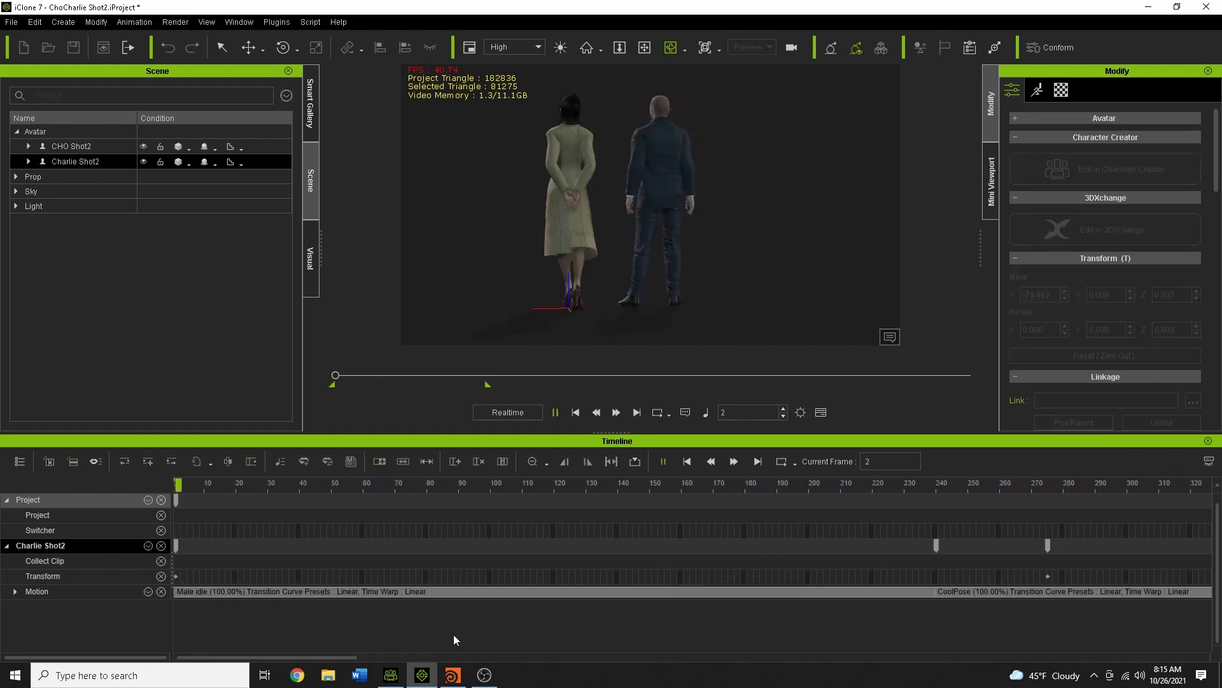
left_click(575, 412)
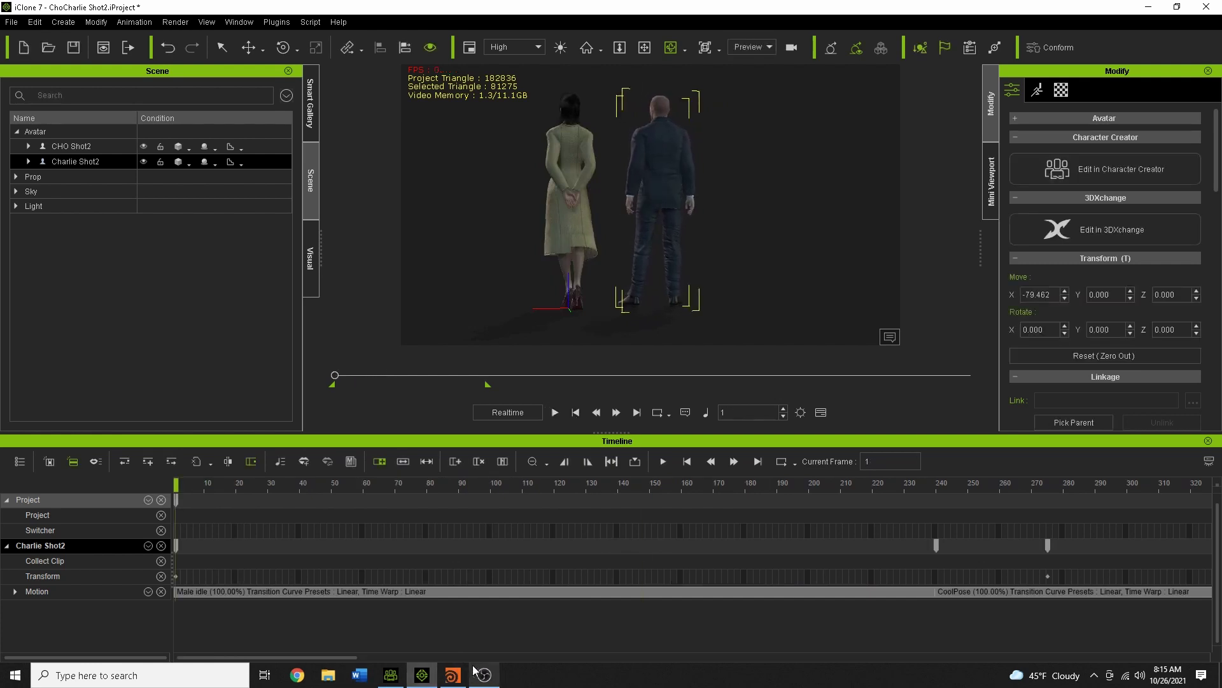
left_click(452, 675)
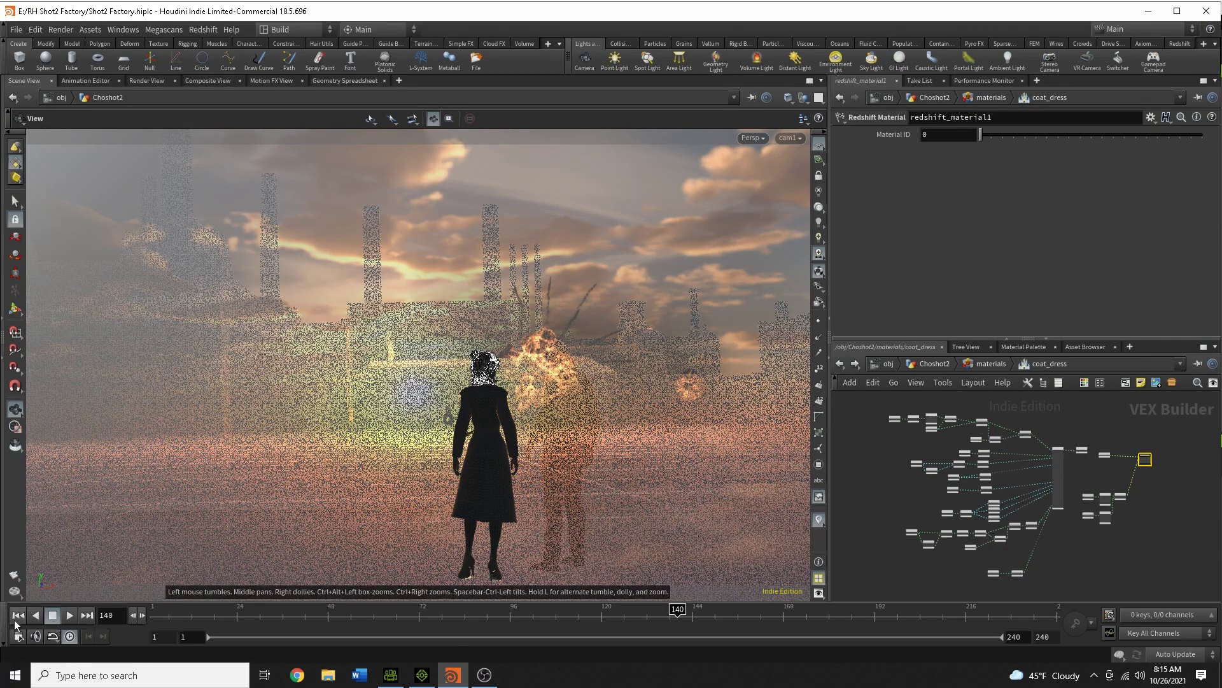
Step: Play the rooftop factory shot from frame 1 on Houdini's playbar
left_click(67, 613)
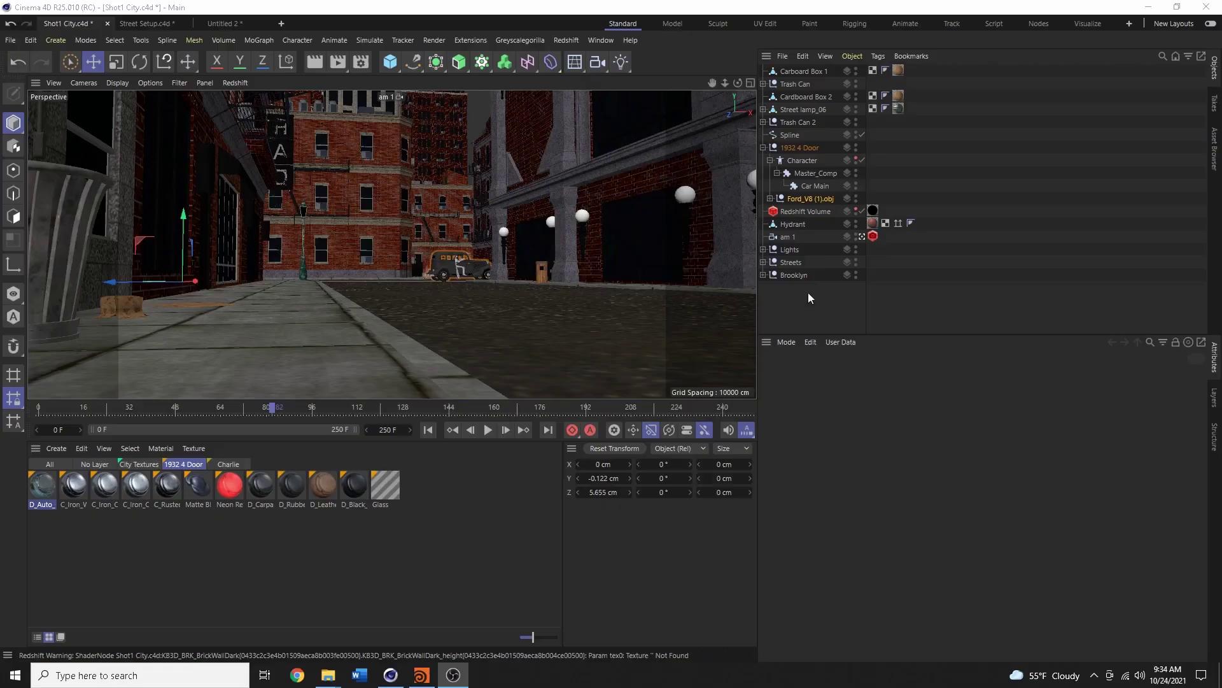
Step: Leave the am 1 camera for the default camera and zoom out over the street set
left_click(862, 237)
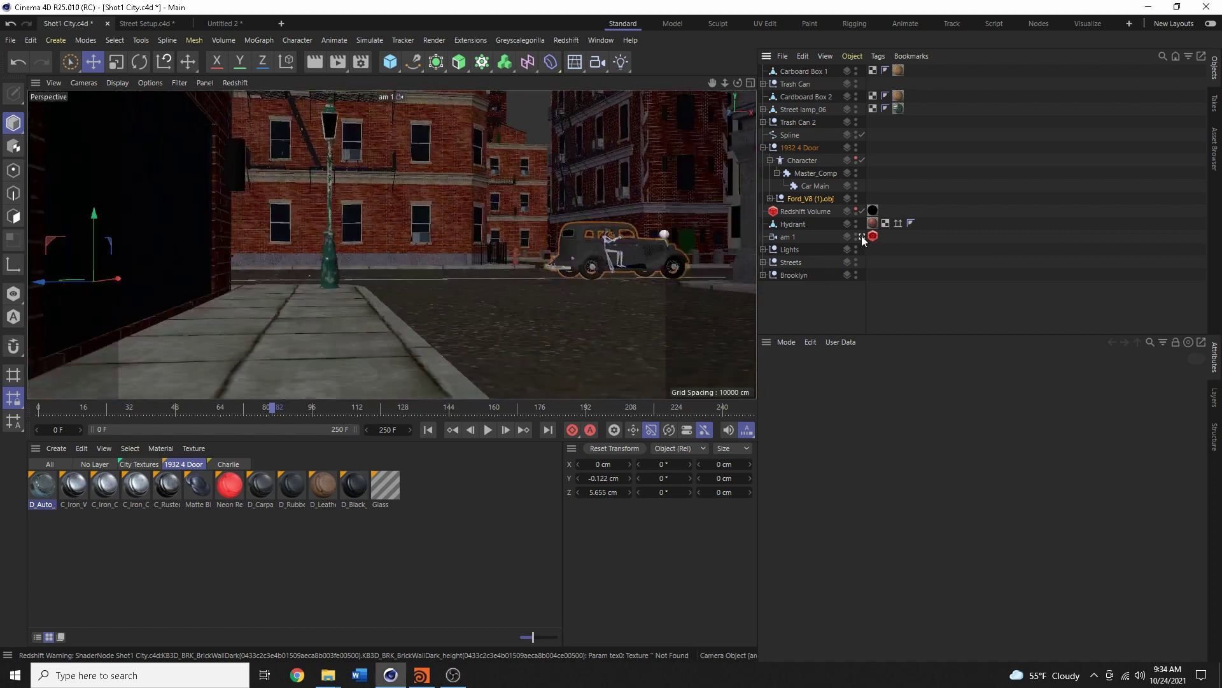
scroll(560, 254, "down", 12)
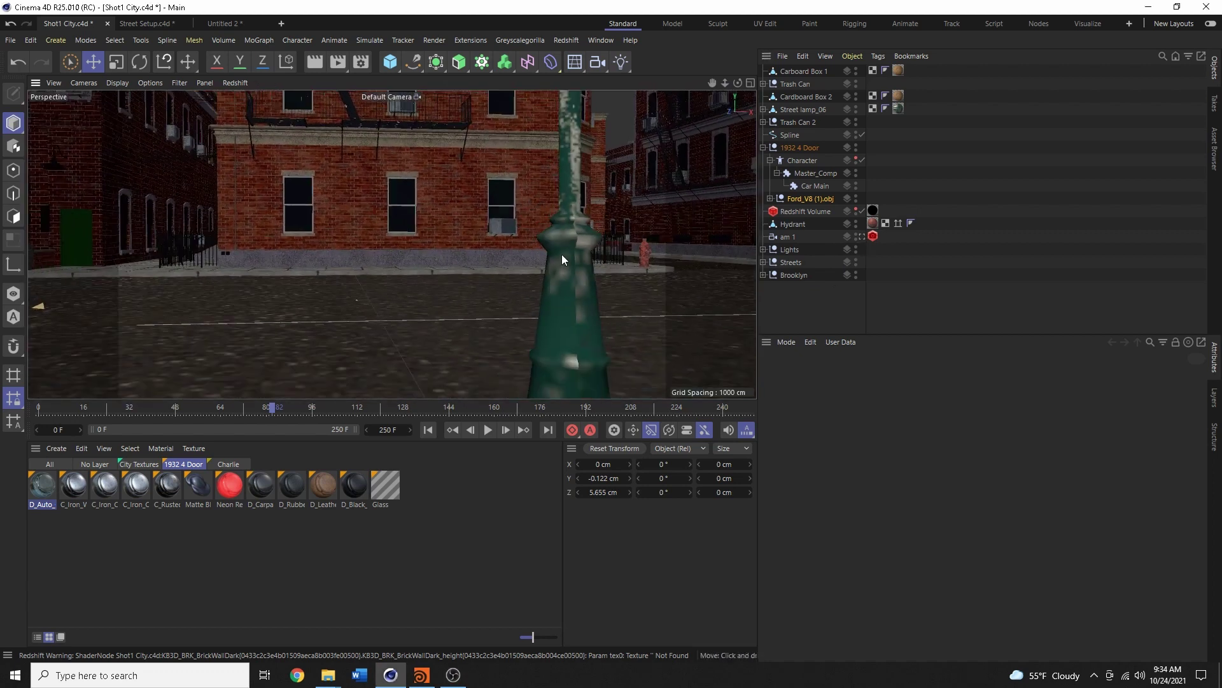
scroll(558, 249, "down", 5)
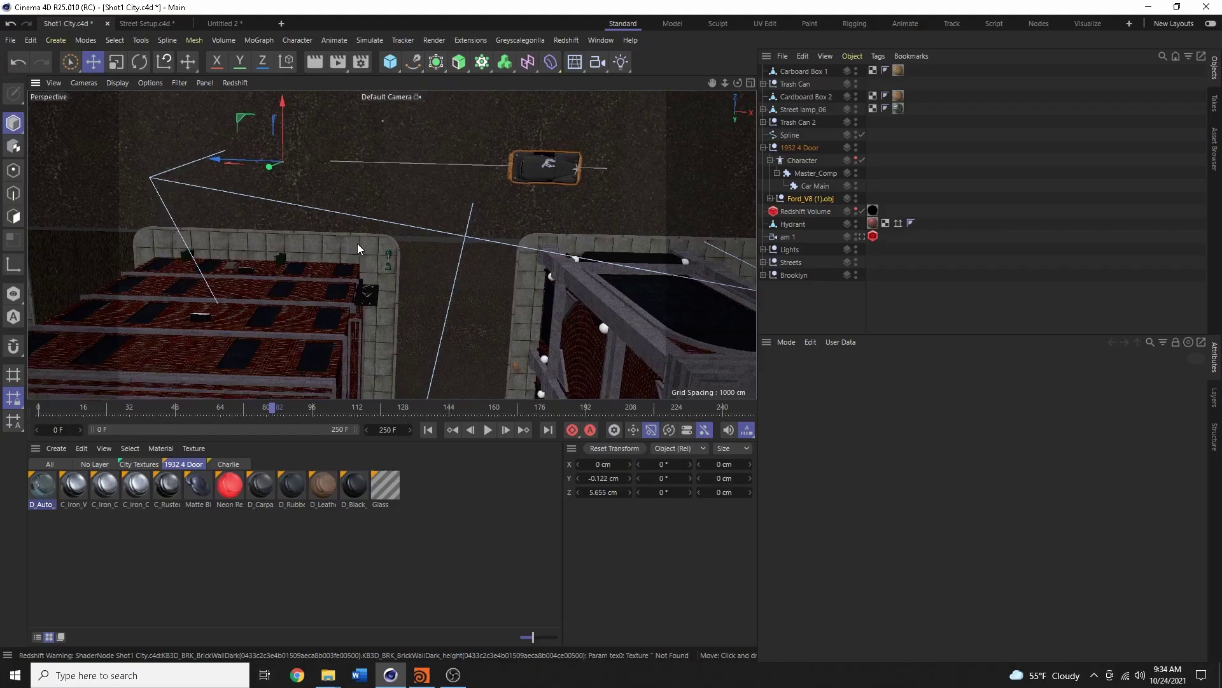
scroll(365, 236, "down", 7)
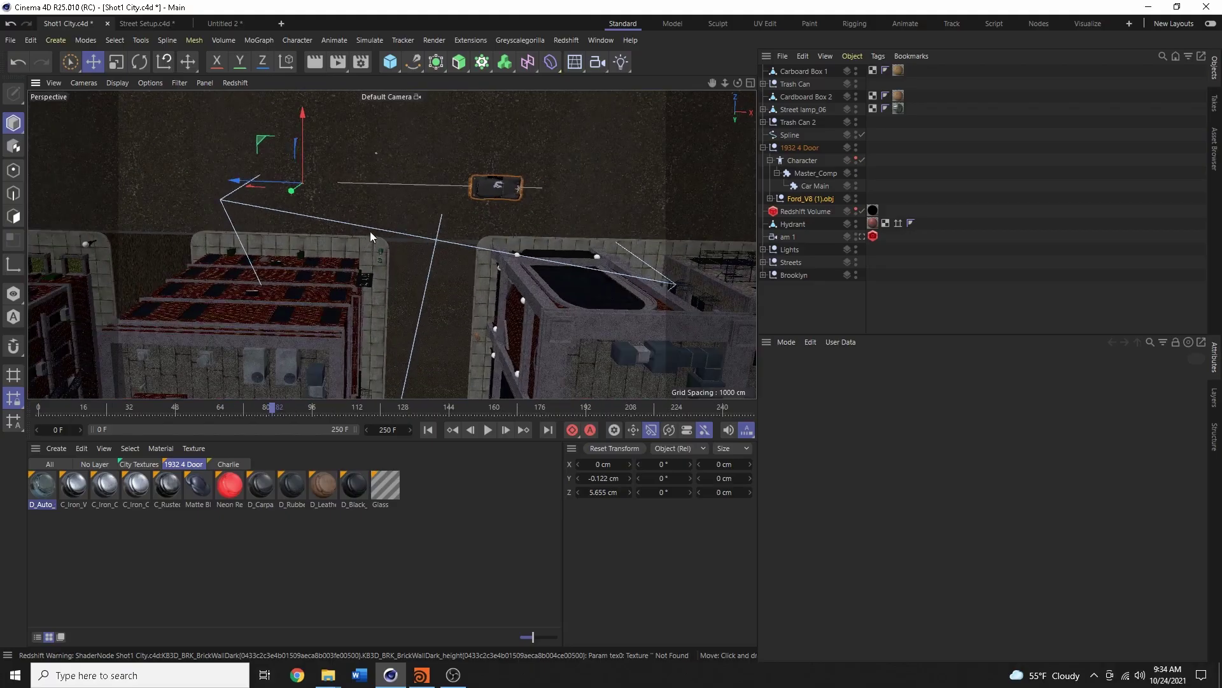
scroll(395, 221, "down", 3)
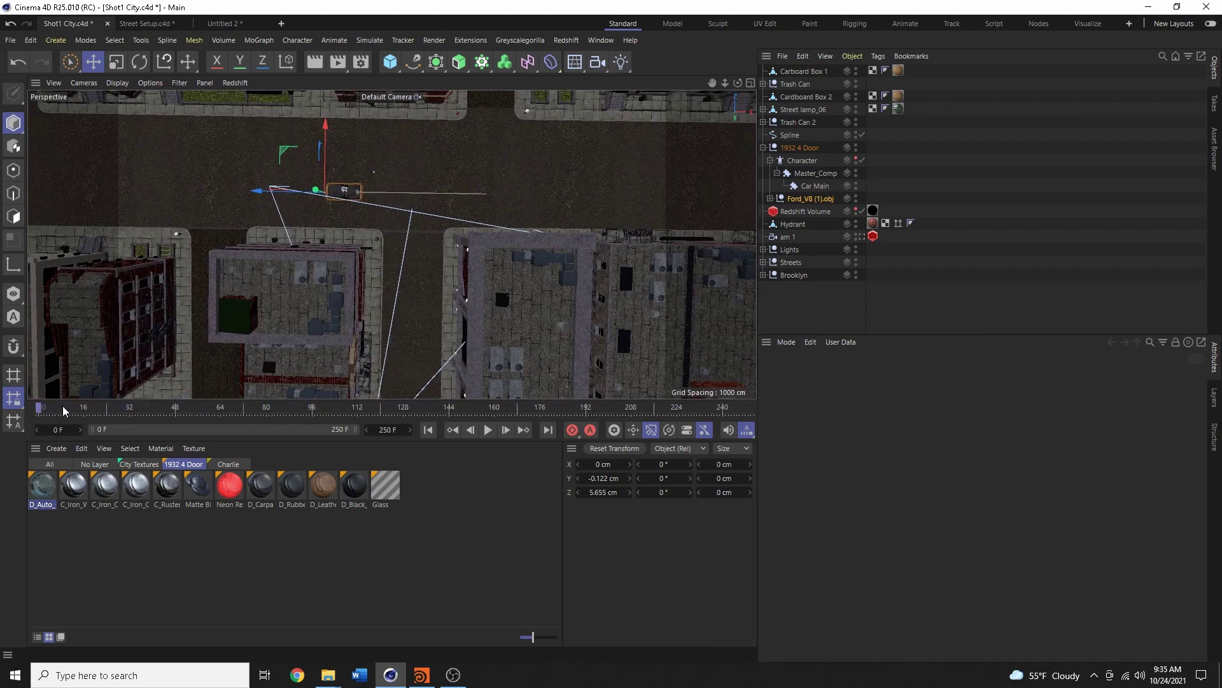
Step: Scrub through the shot's frames and orbit to an angled view of the brick building
left_click_drag(40, 407, 72, 406)
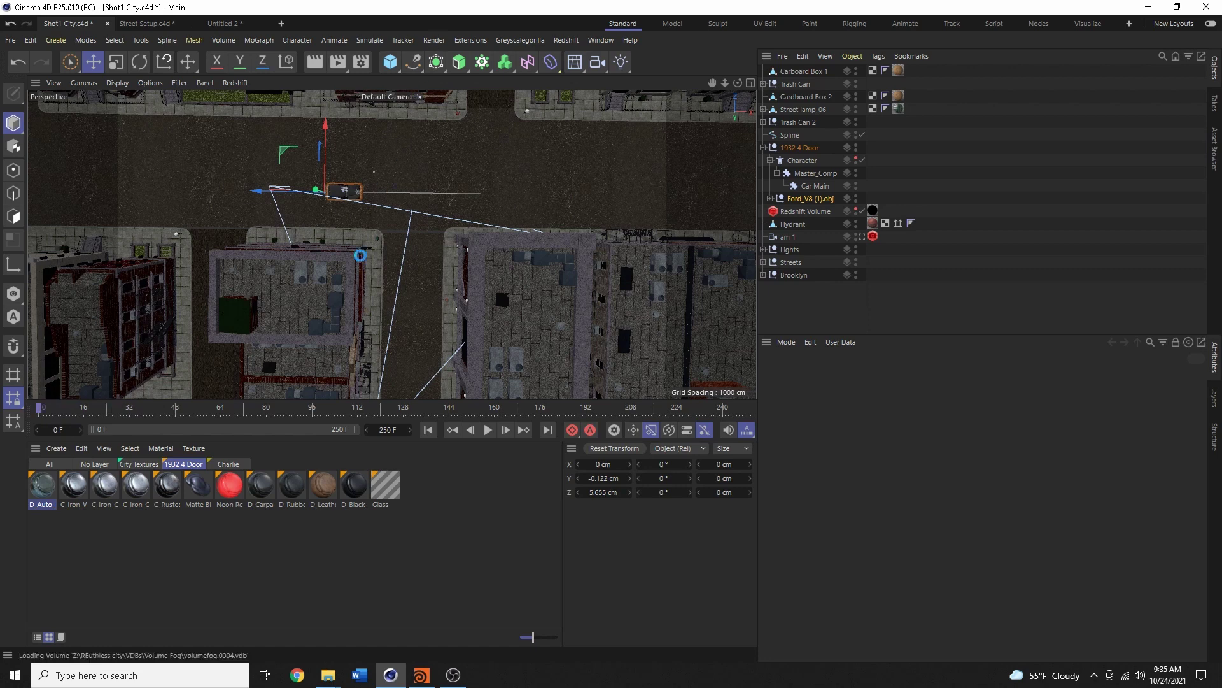
scroll(403, 189, "up", 3)
left_click_drag(404, 190, 372, 115, "alt")
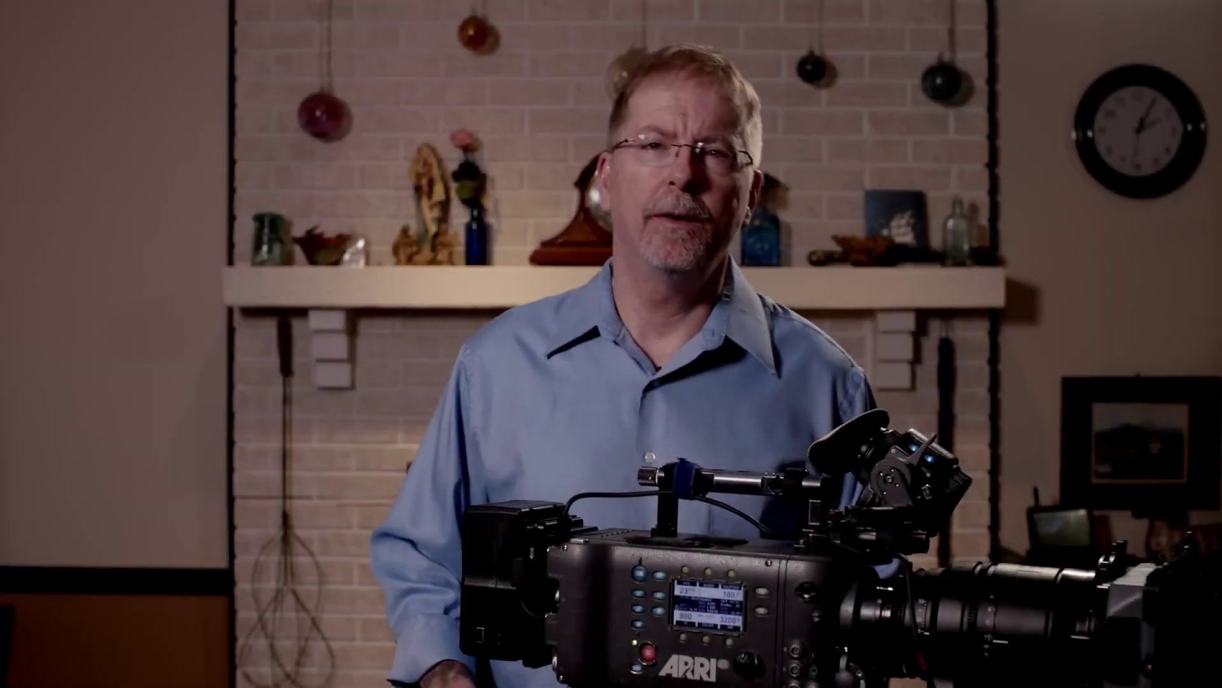